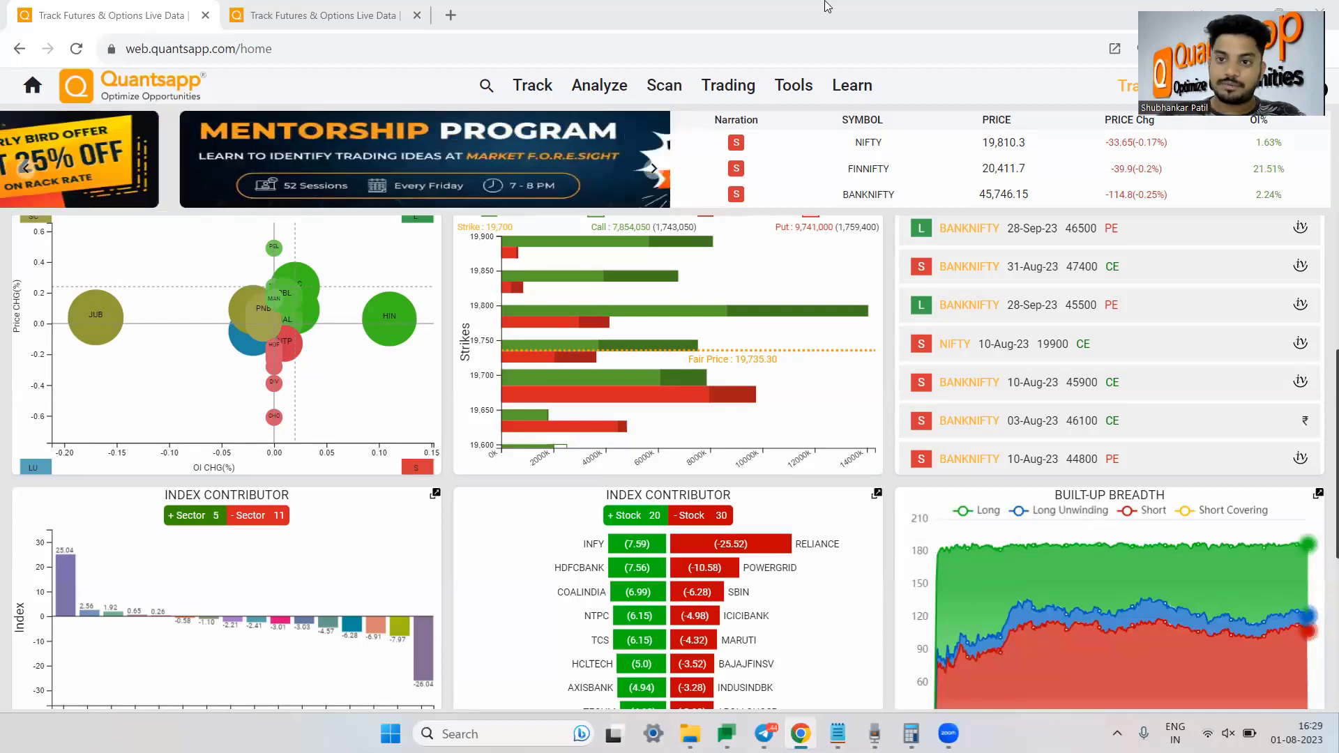
# Search tools for 'archi' and open Options Architect.
pyautogui.click(488, 85)
pyautogui.click(450, 126)
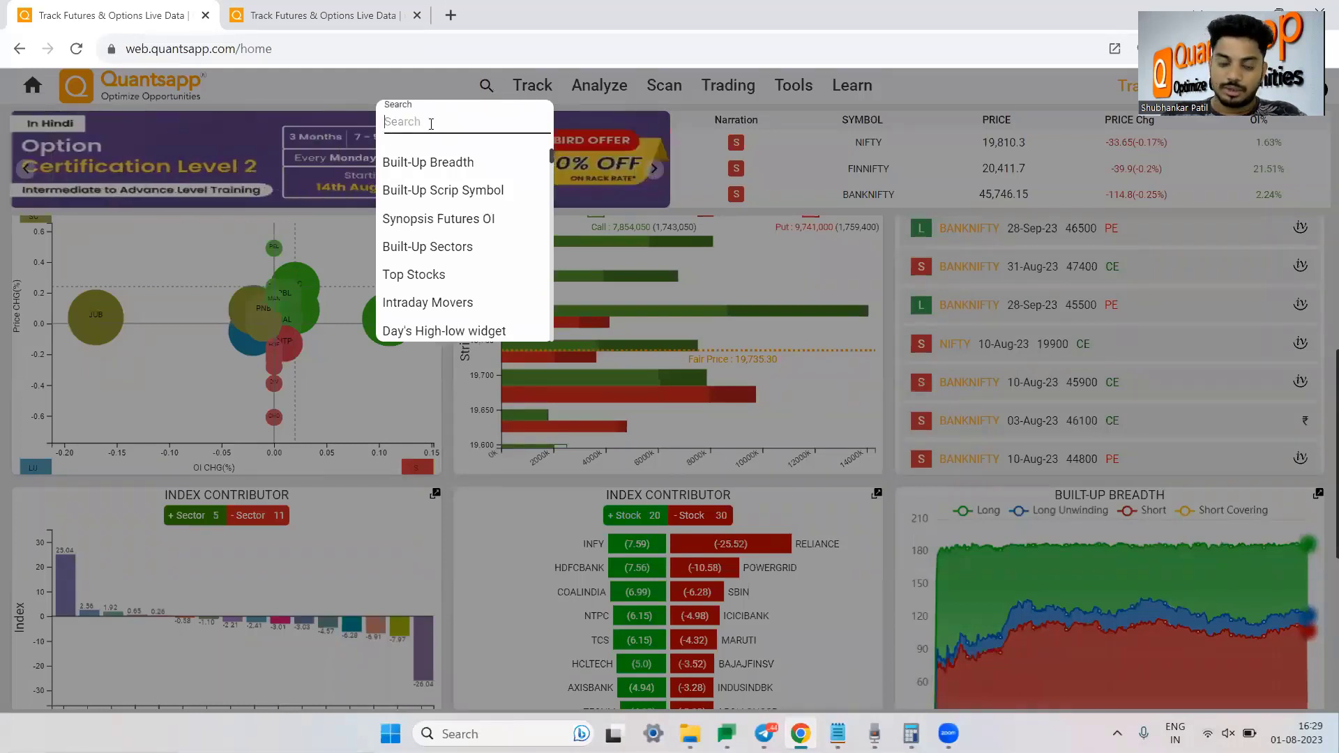
pyautogui.write('ar')
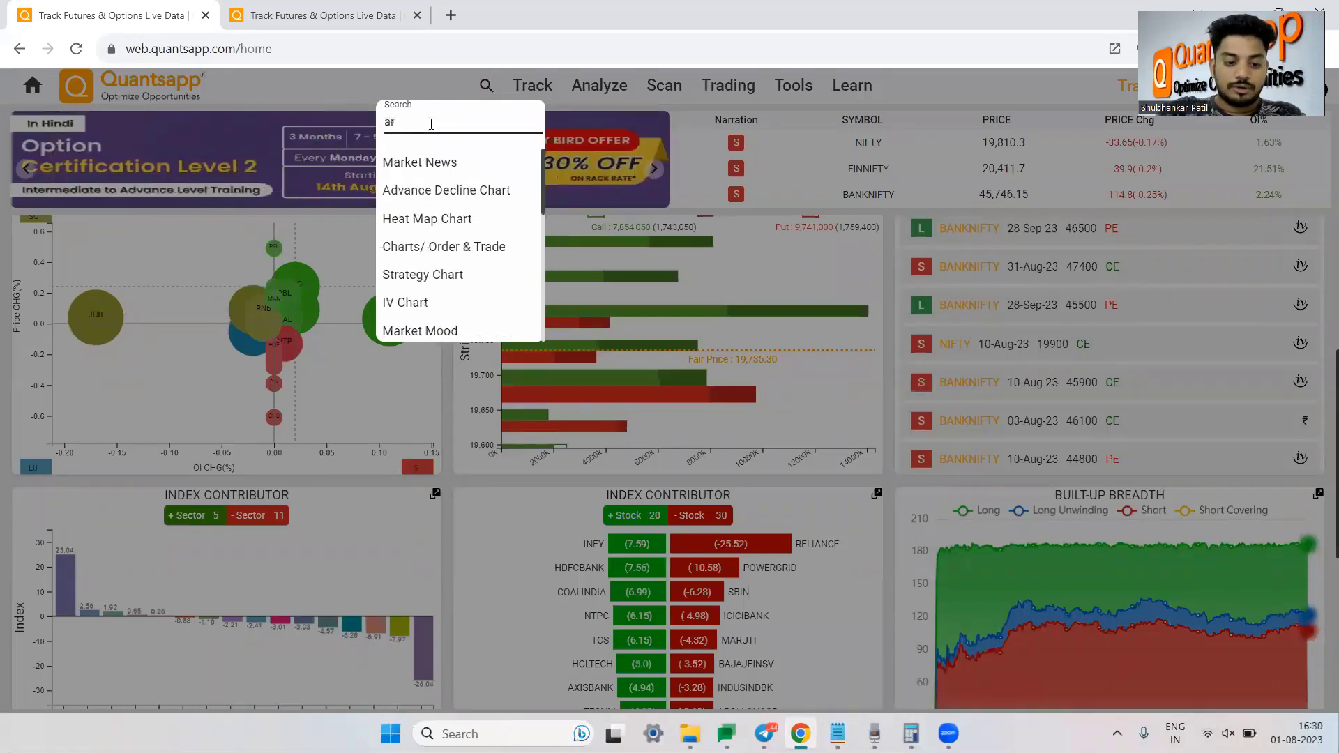
pyautogui.write('chi')
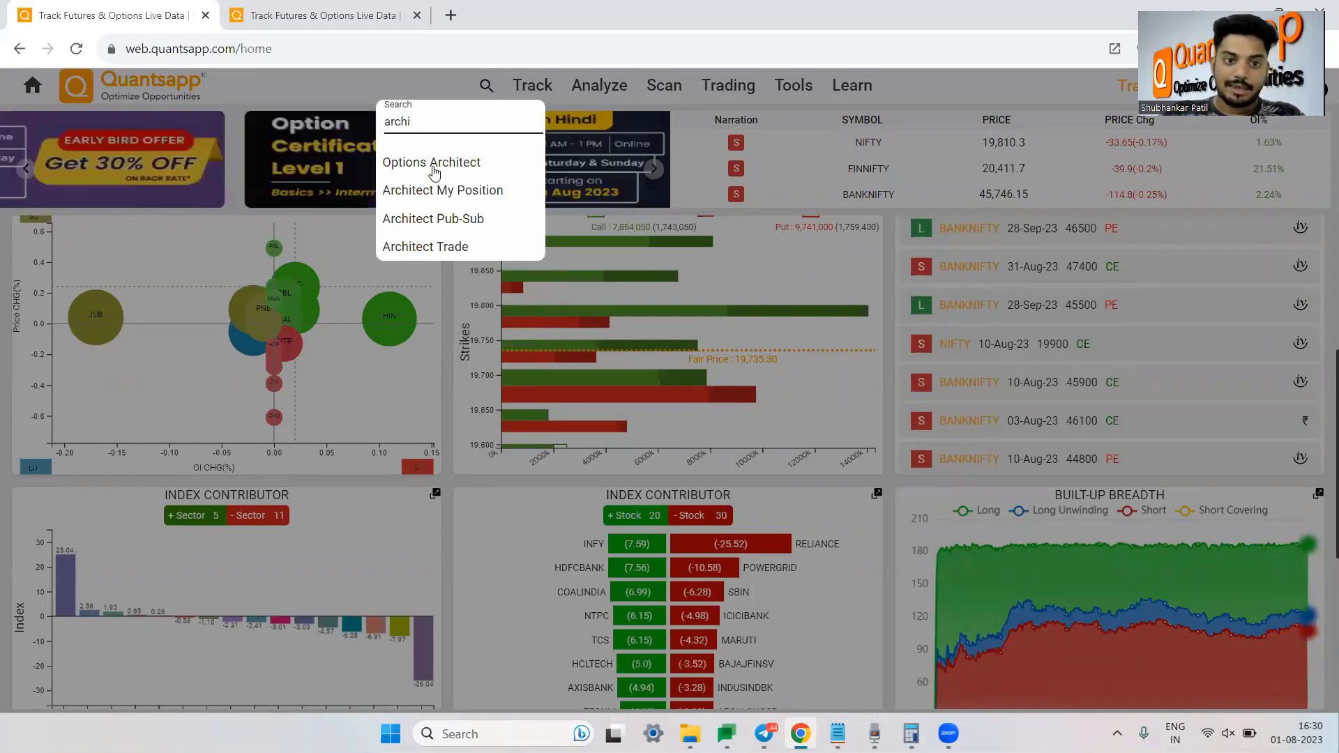
pyautogui.click(420, 176)
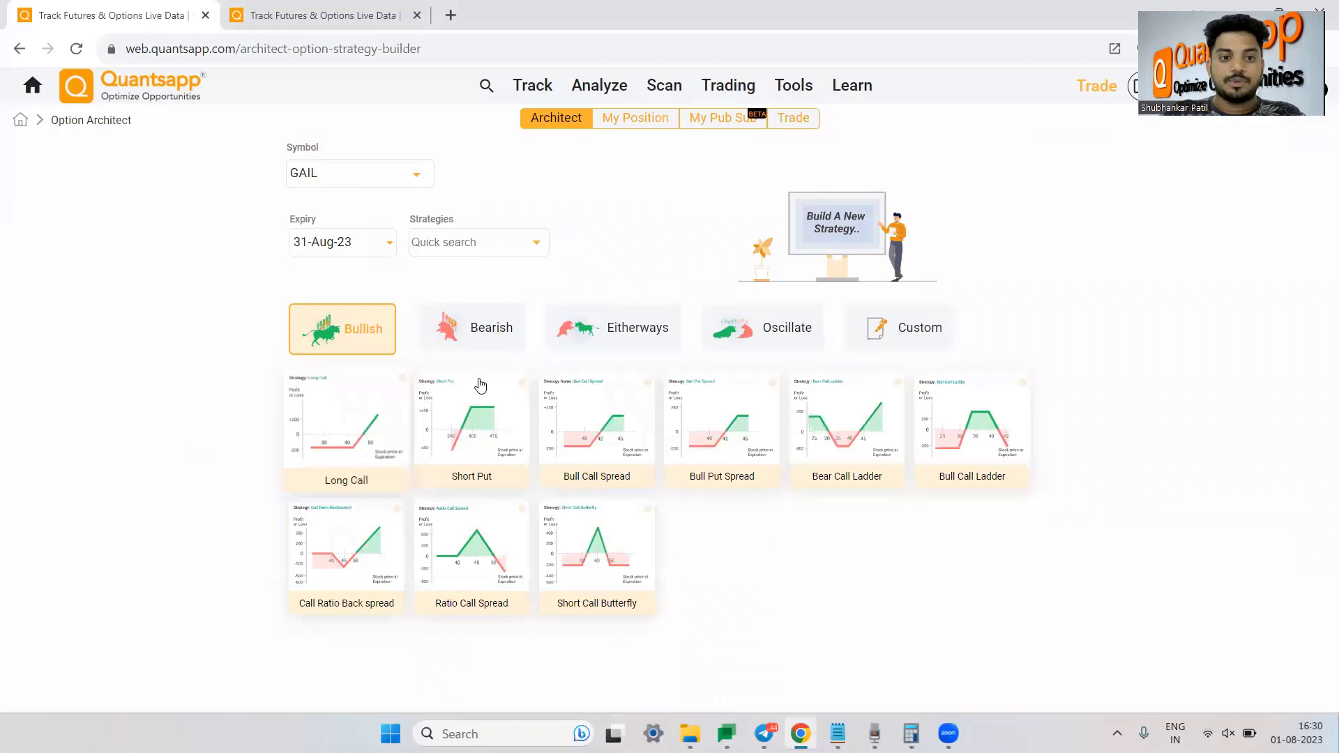
# Change the underlying from GAIL to NIFTY, keeping the 03-Aug-23 expiry.
pyautogui.click(348, 174)
pyautogui.write('NIFTY')
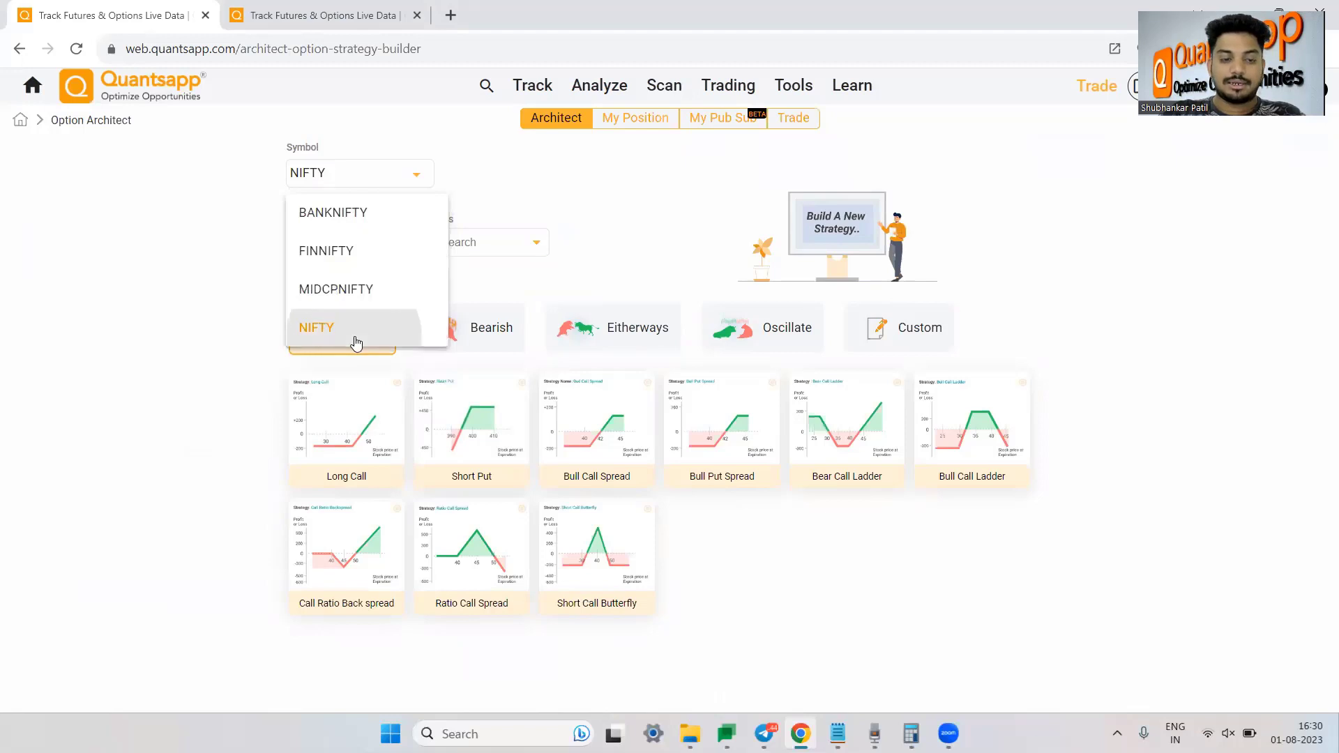
pyautogui.click(355, 336)
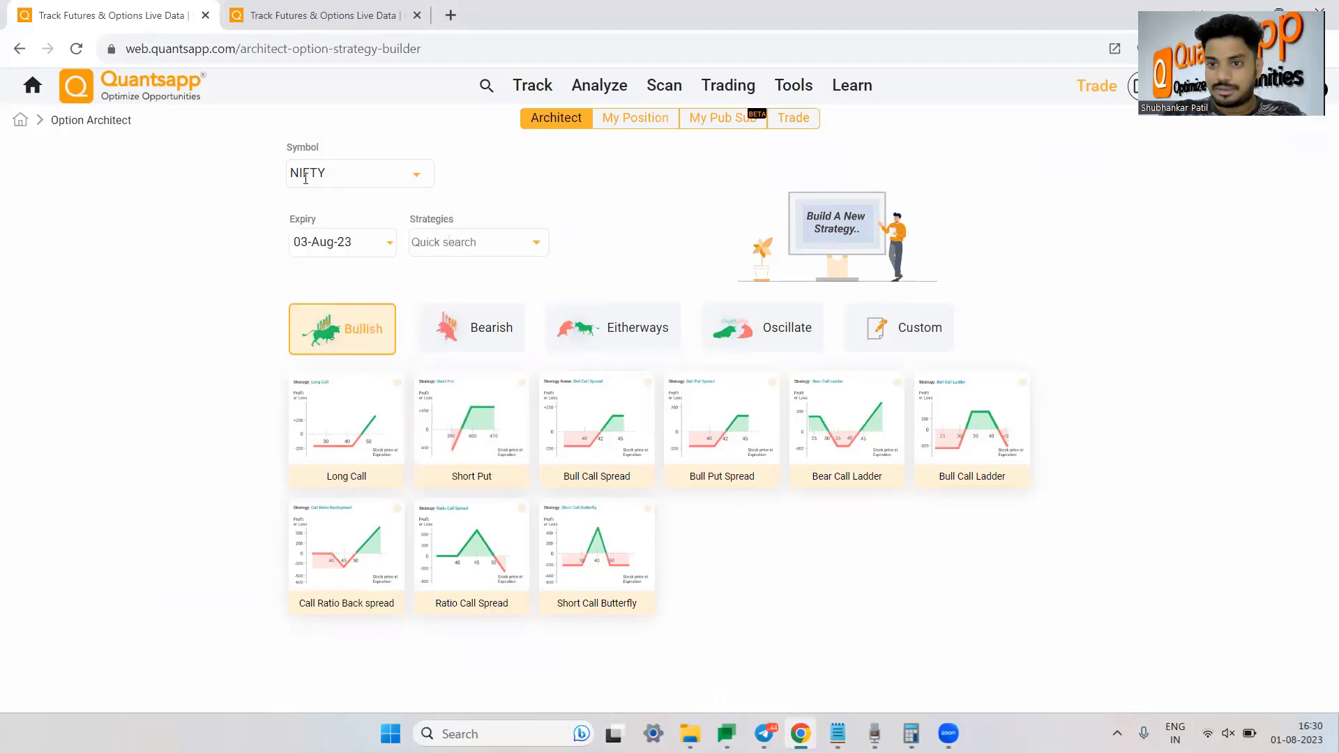
pyautogui.click(335, 235)
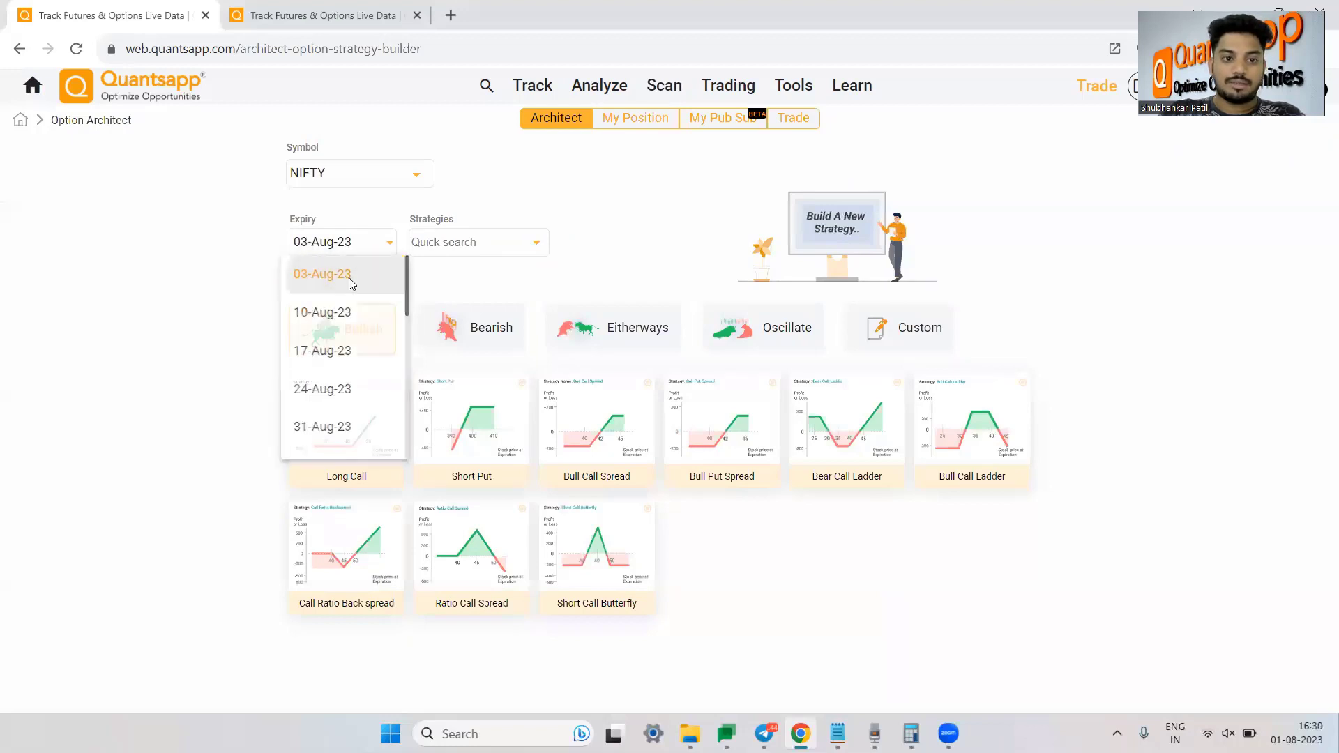
pyautogui.click(351, 281)
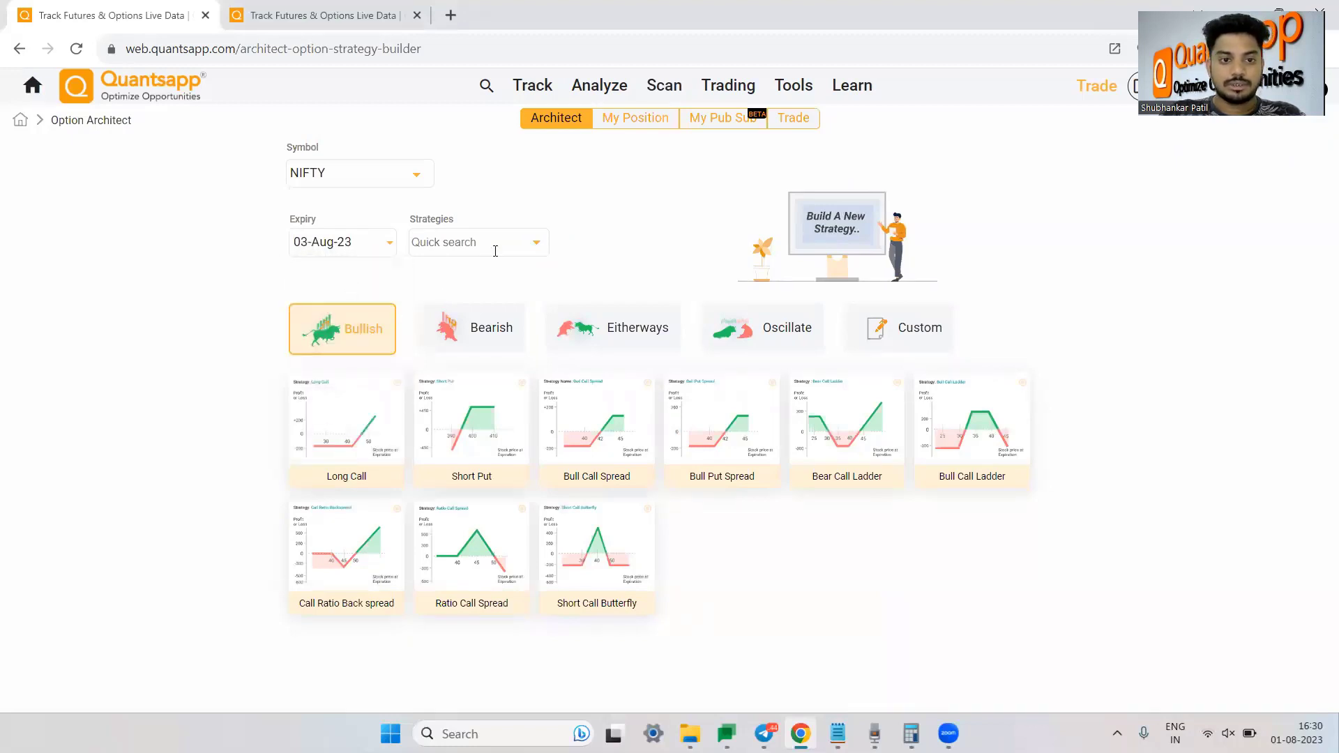
# Build a Long Strangle from the templates, buying the 19800 CE and 19700 PE.
pyautogui.click(496, 250)
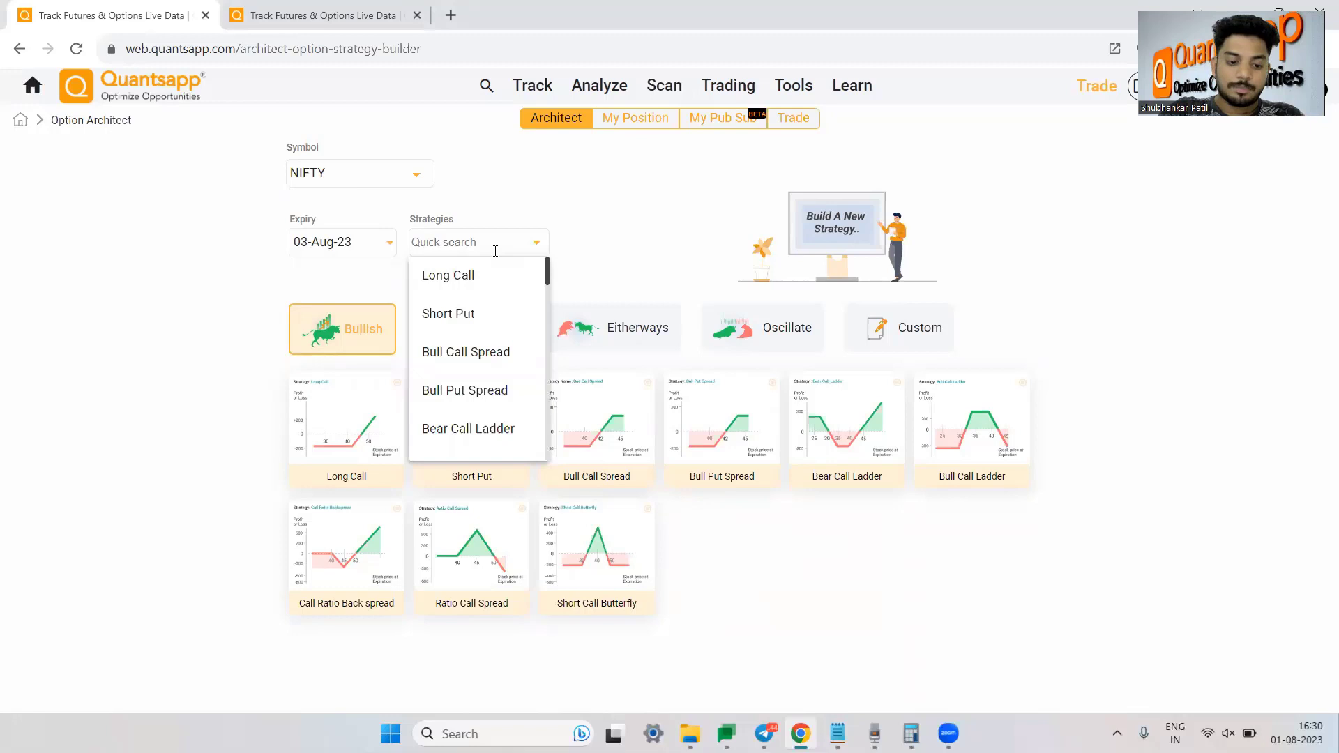
pyautogui.write('stra')
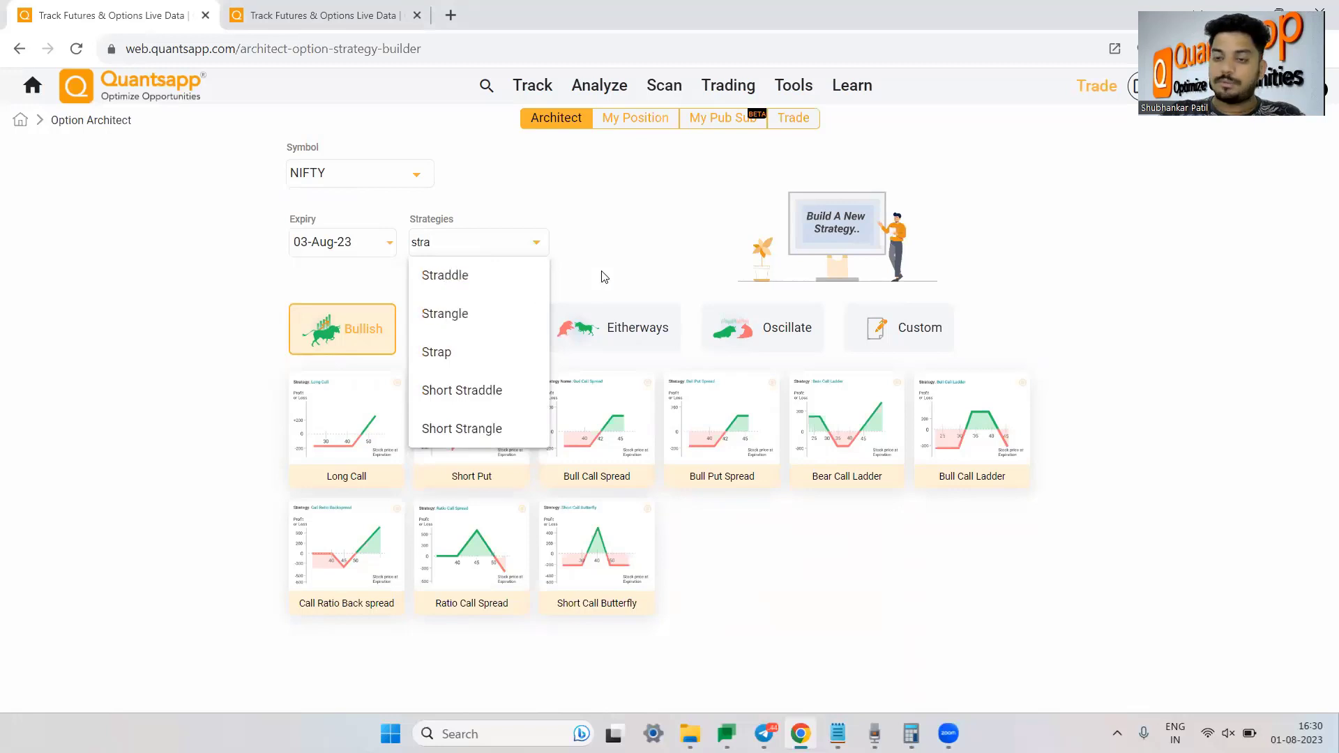
pyautogui.click(640, 264)
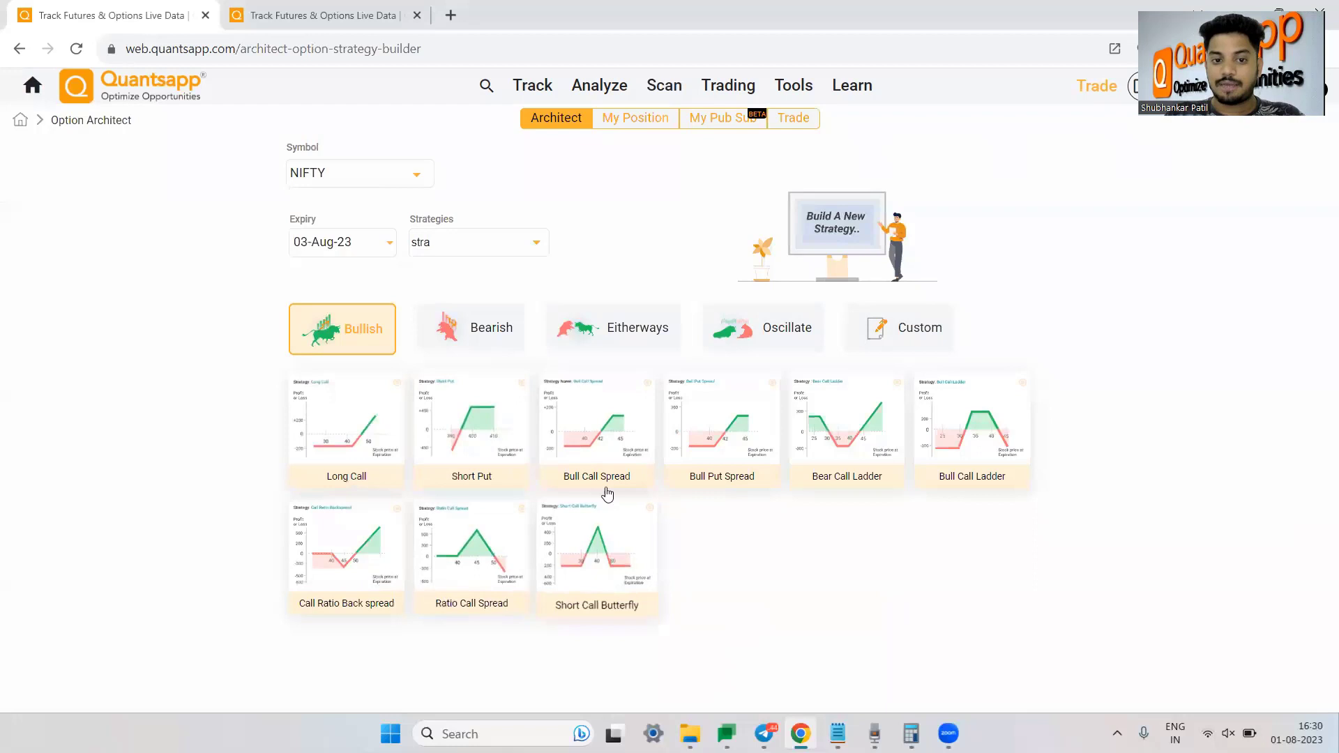
pyautogui.click(496, 348)
pyautogui.click(607, 328)
pyautogui.click(774, 332)
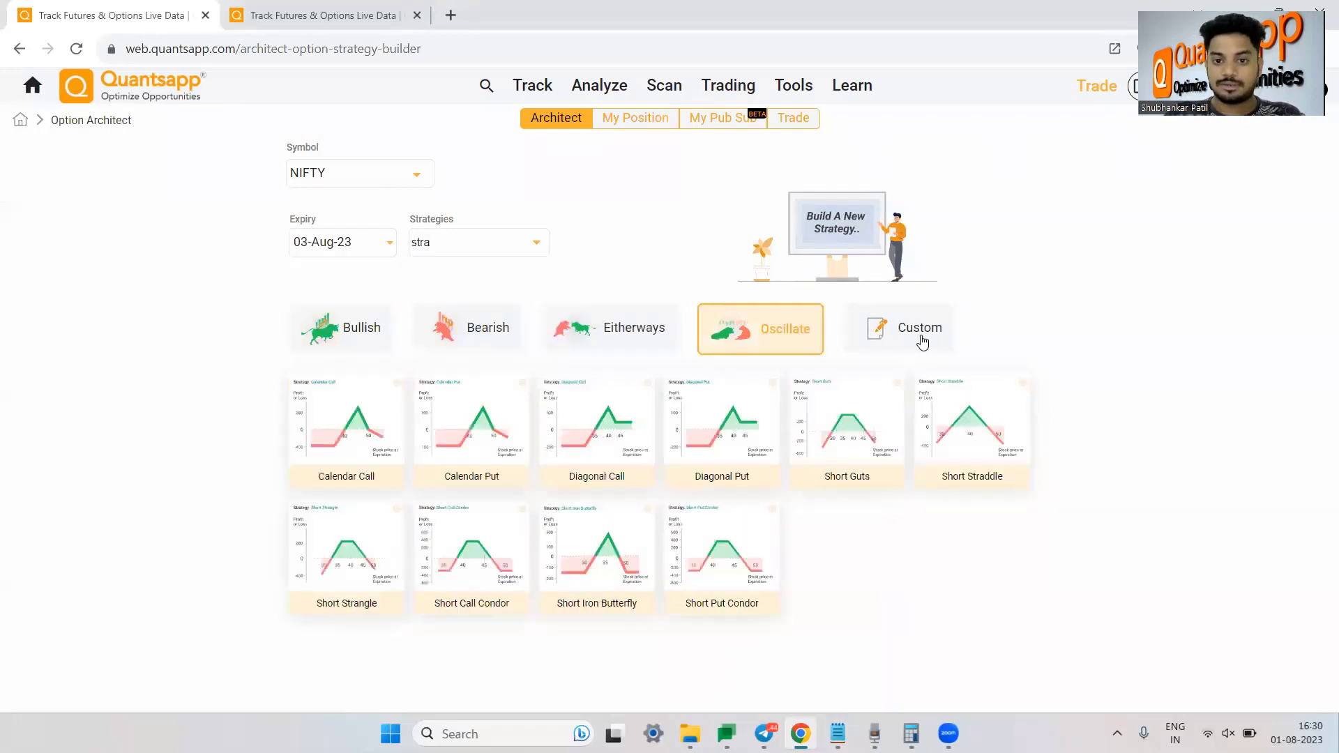
pyautogui.click(594, 338)
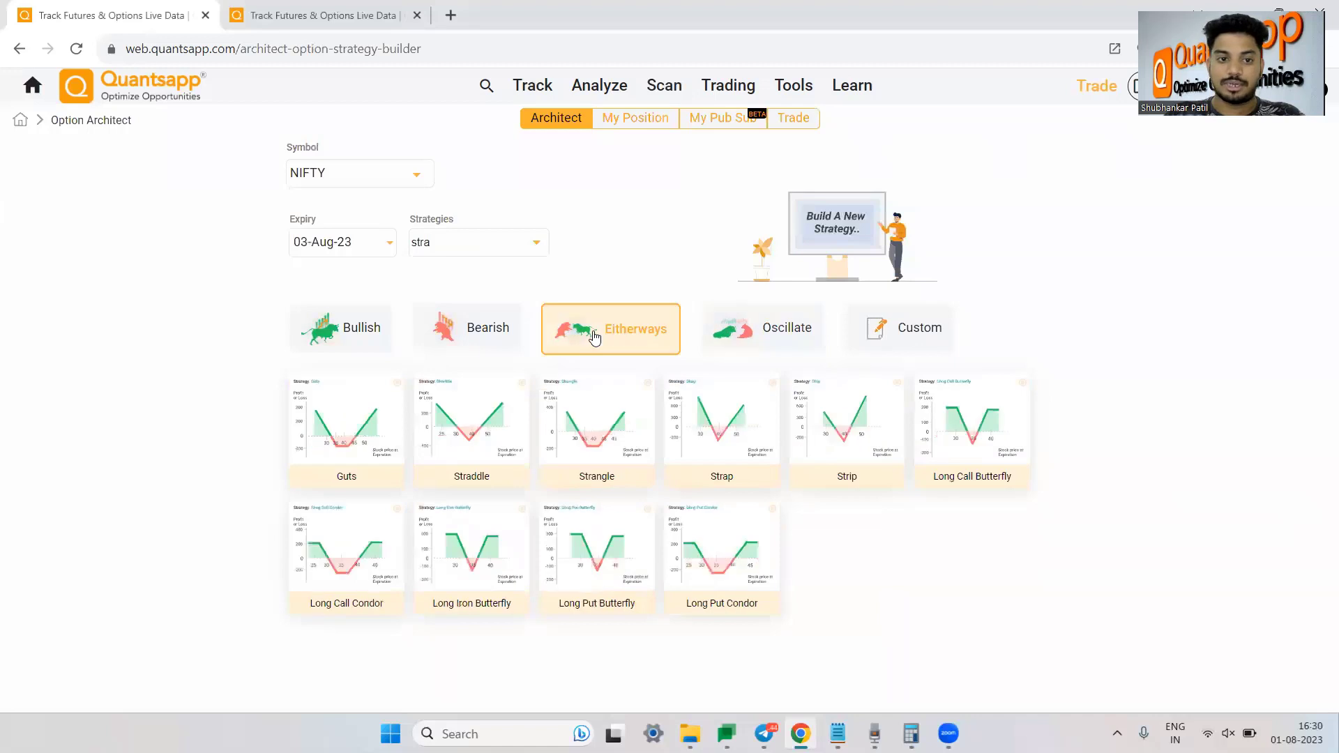
pyautogui.click(467, 339)
pyautogui.click(330, 333)
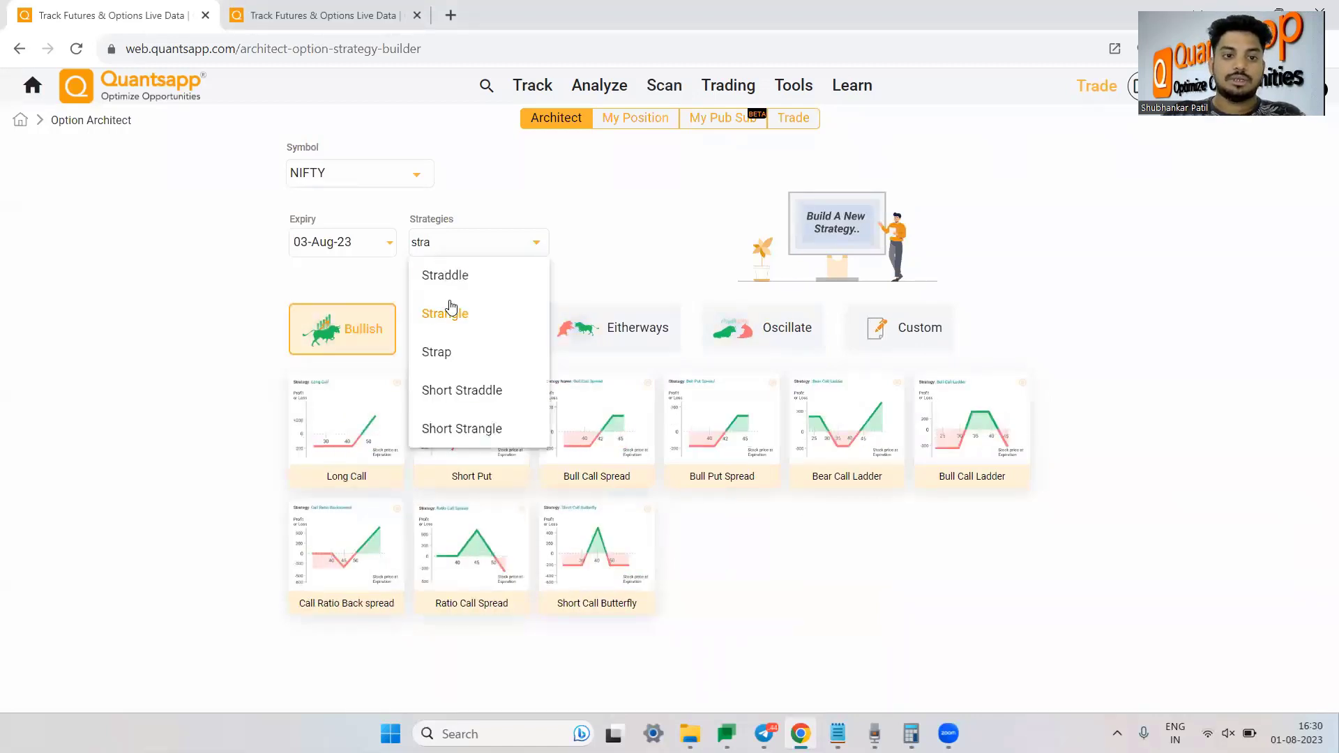
pyautogui.click(442, 313)
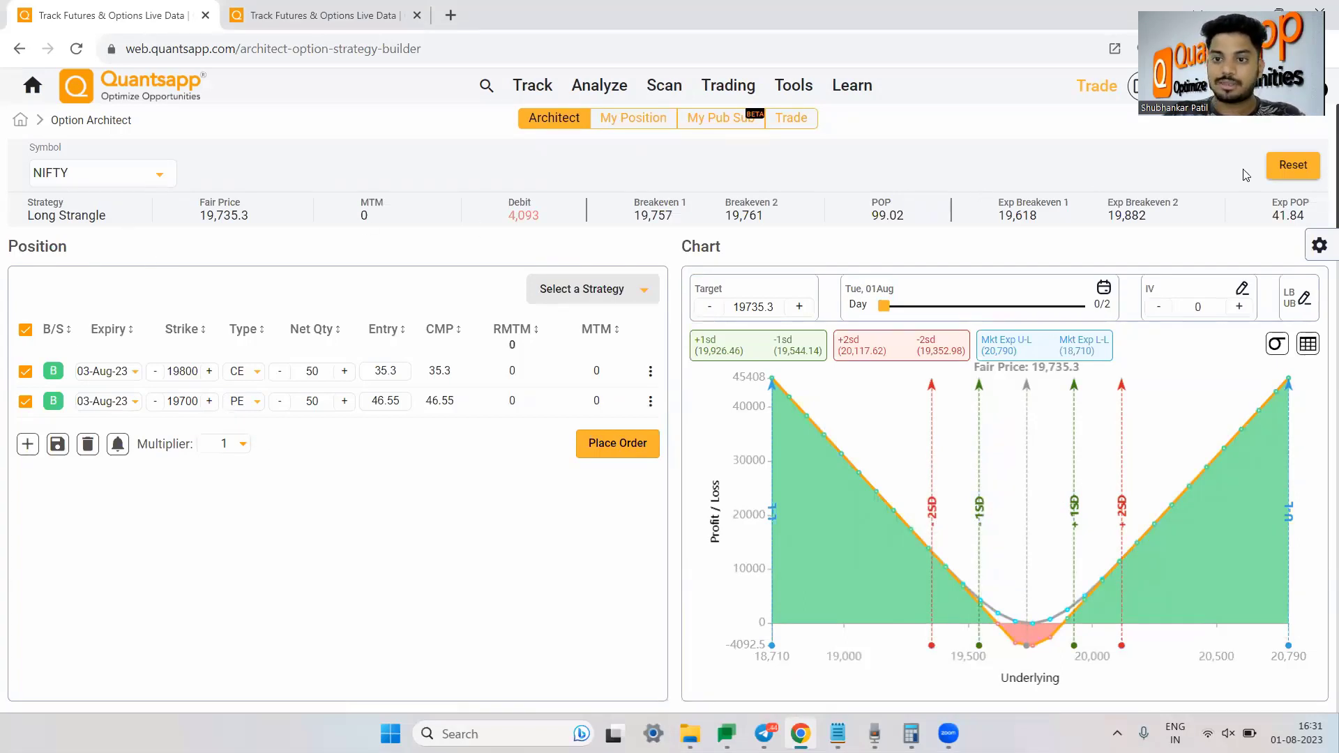
# Reset the strangle and build an Eitherways Long Straddle buying the 19750 CE and PE.
pyautogui.click(1299, 173)
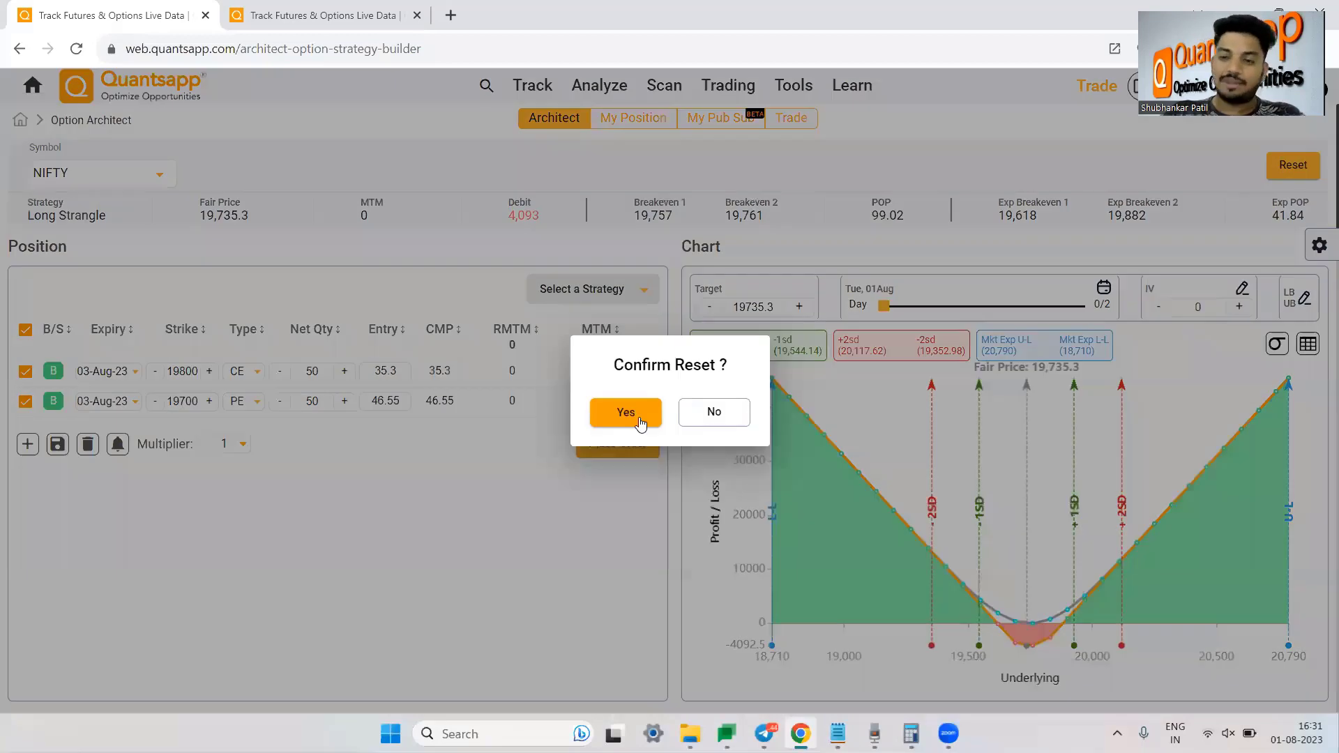
pyautogui.click(640, 422)
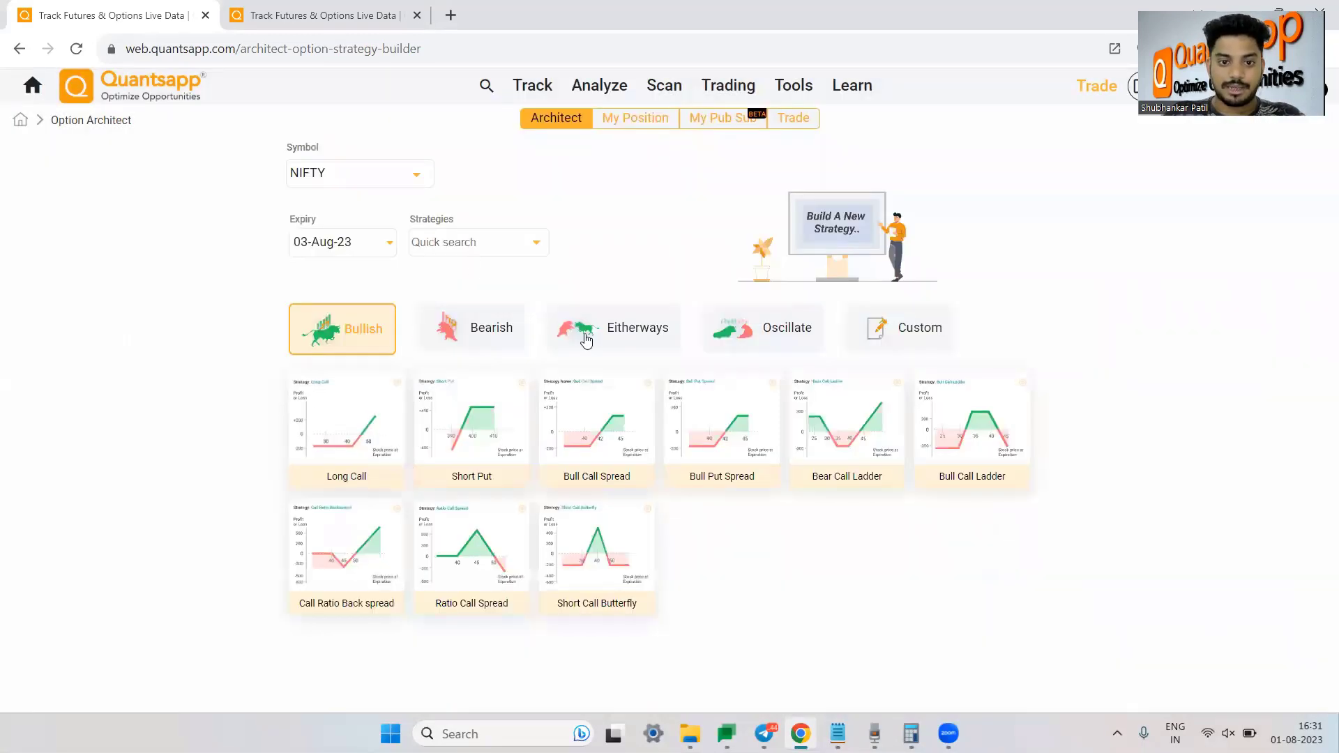
pyautogui.click(586, 340)
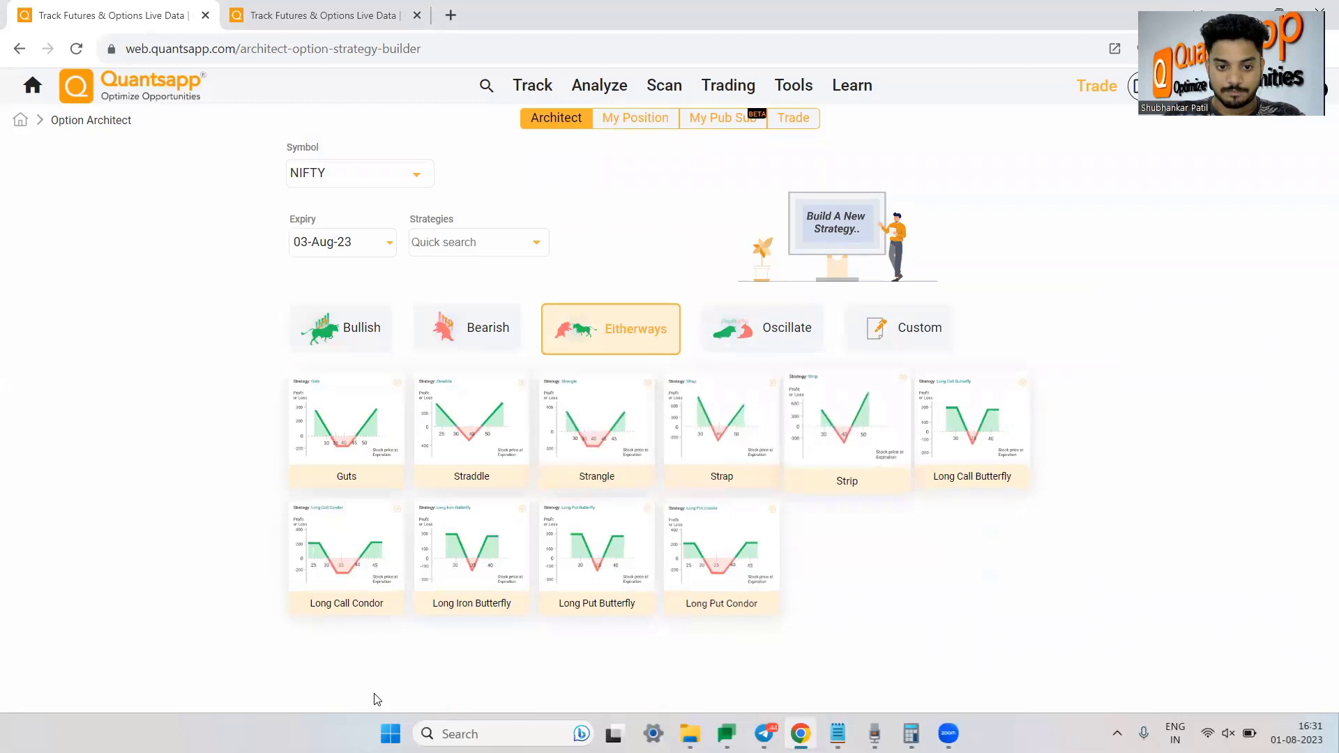
pyautogui.click(454, 478)
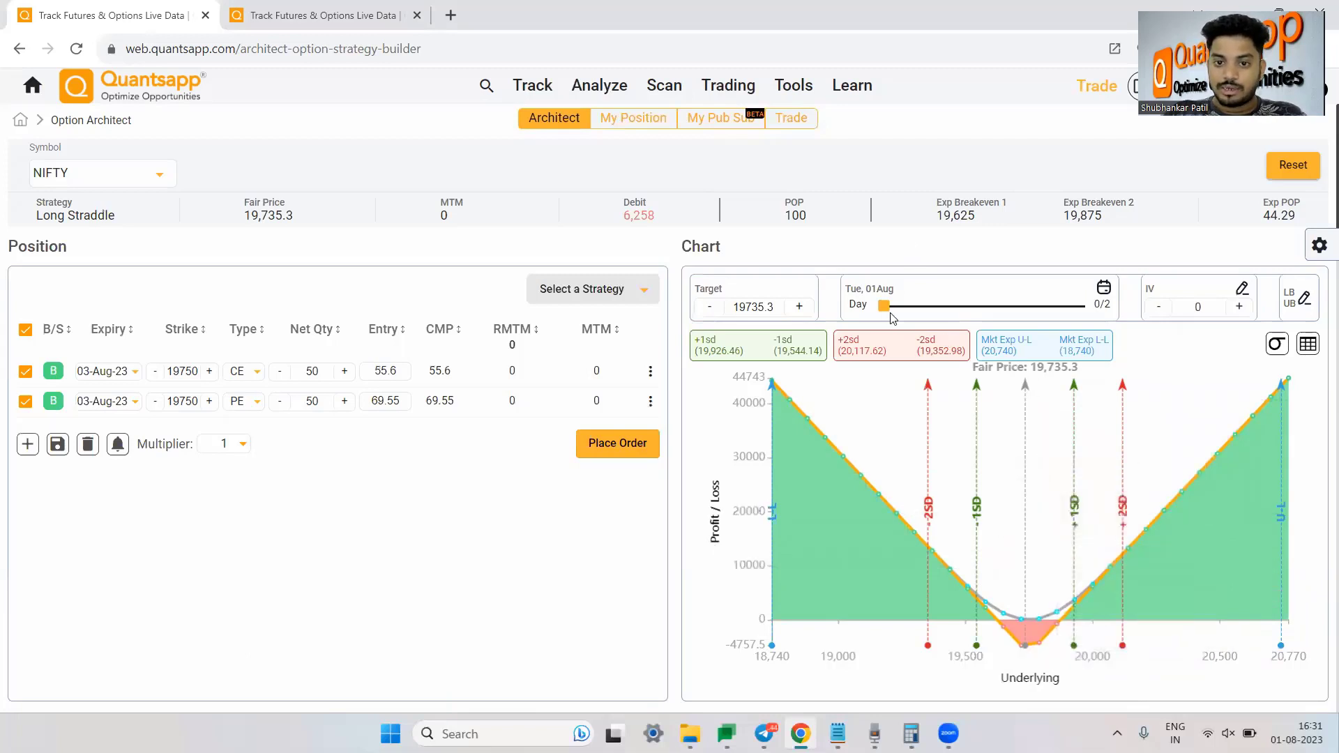
# Move the Day slider to 1, projecting the payoff to Wed 02Aug.
pyautogui.moveTo(882, 305); pyautogui.dragTo(849, 310)
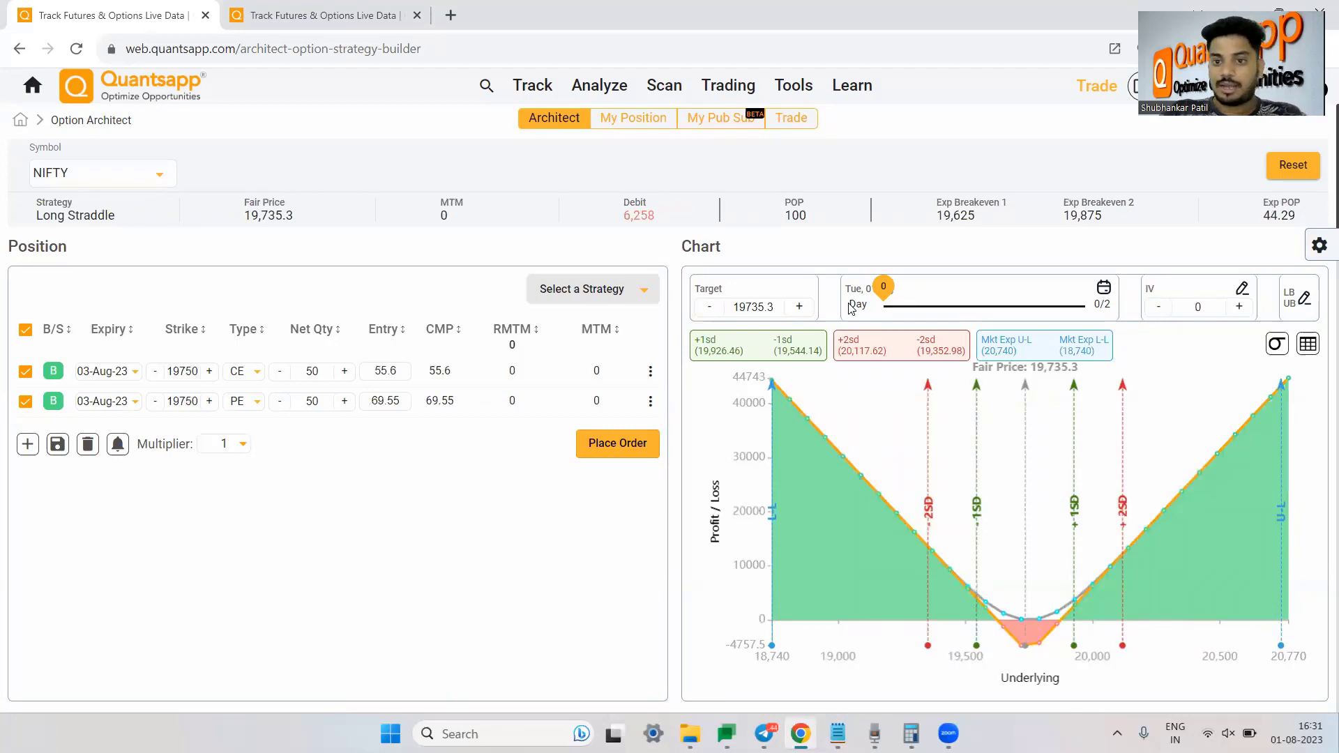
pyautogui.moveTo(941, 303); pyautogui.dragTo(987, 276)
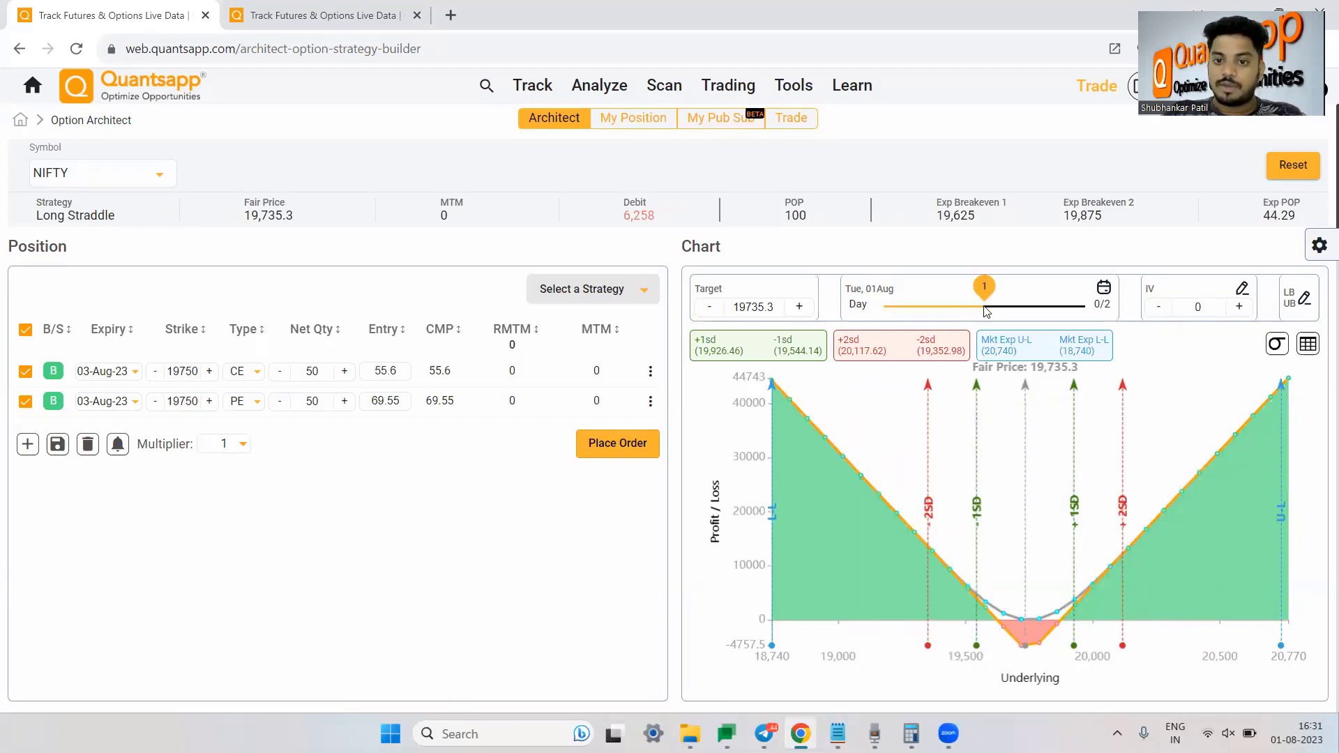
pyautogui.click(986, 311)
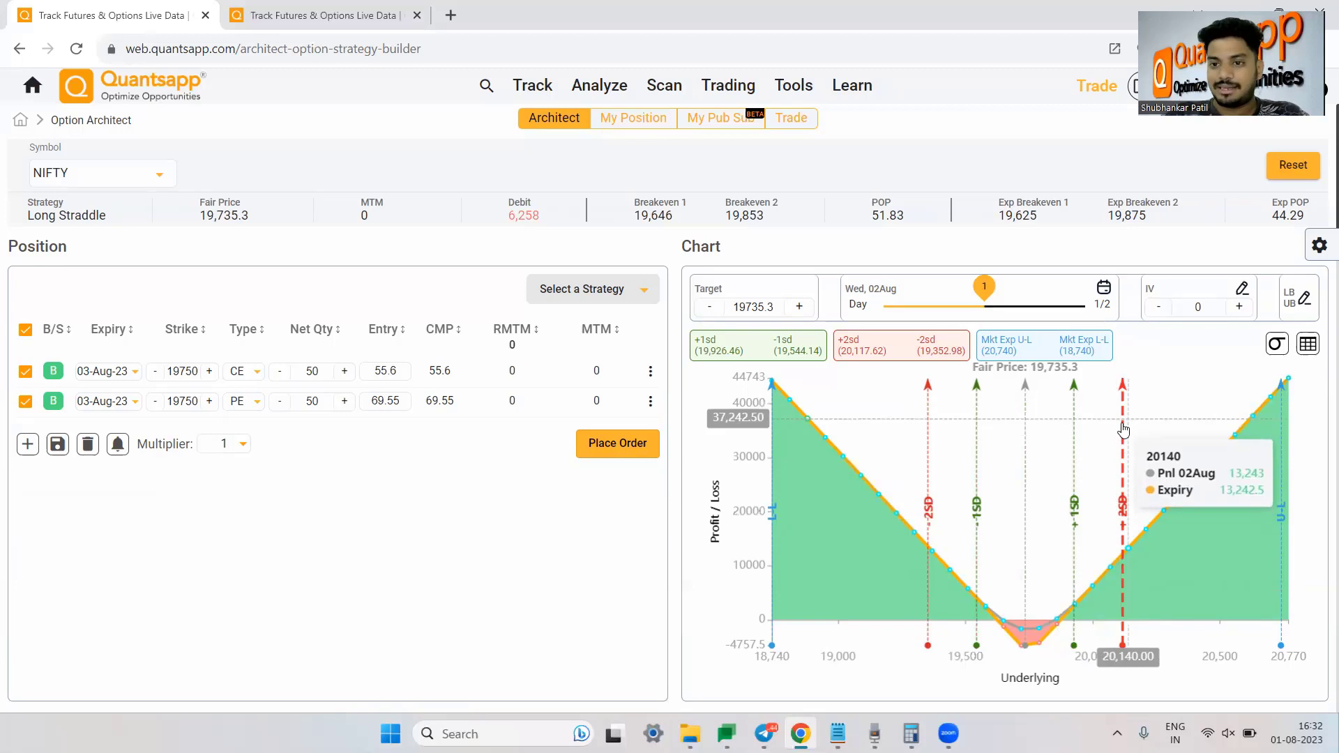
pyautogui.click(1275, 346)
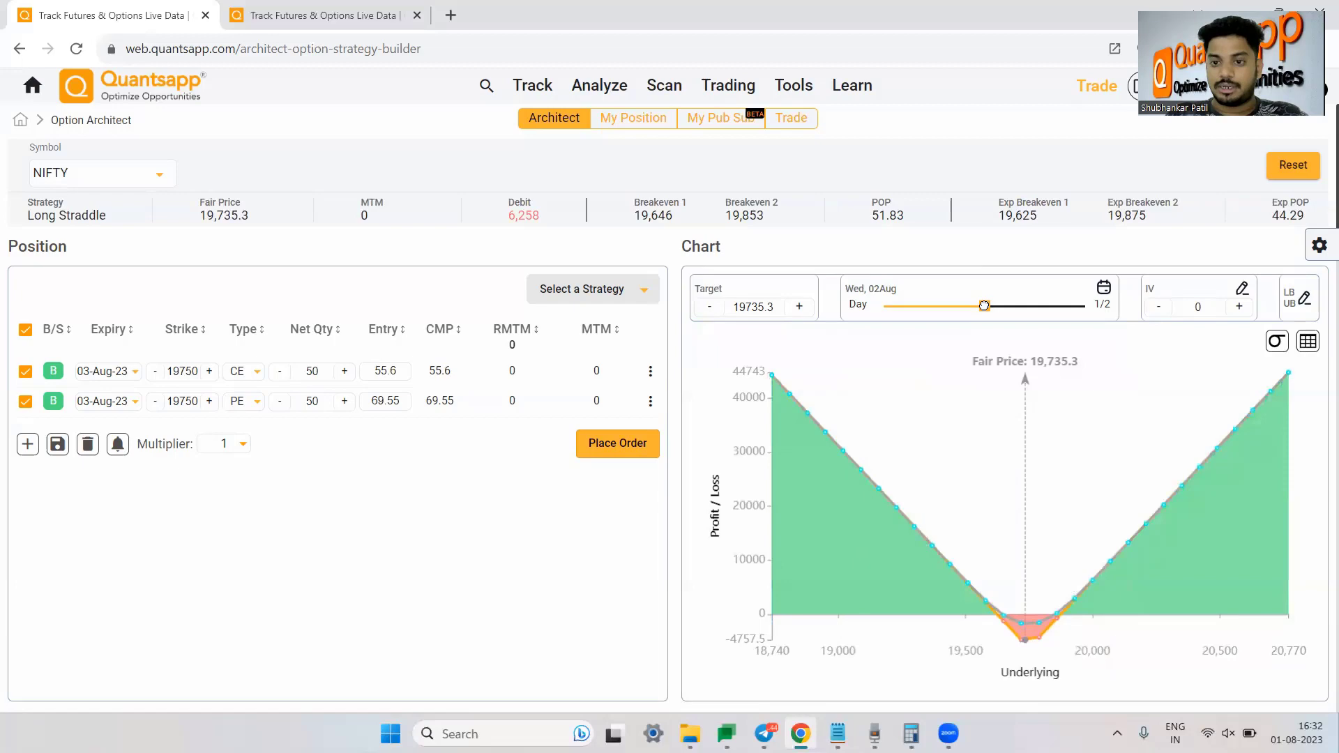
pyautogui.moveTo(983, 305); pyautogui.dragTo(1085, 305)
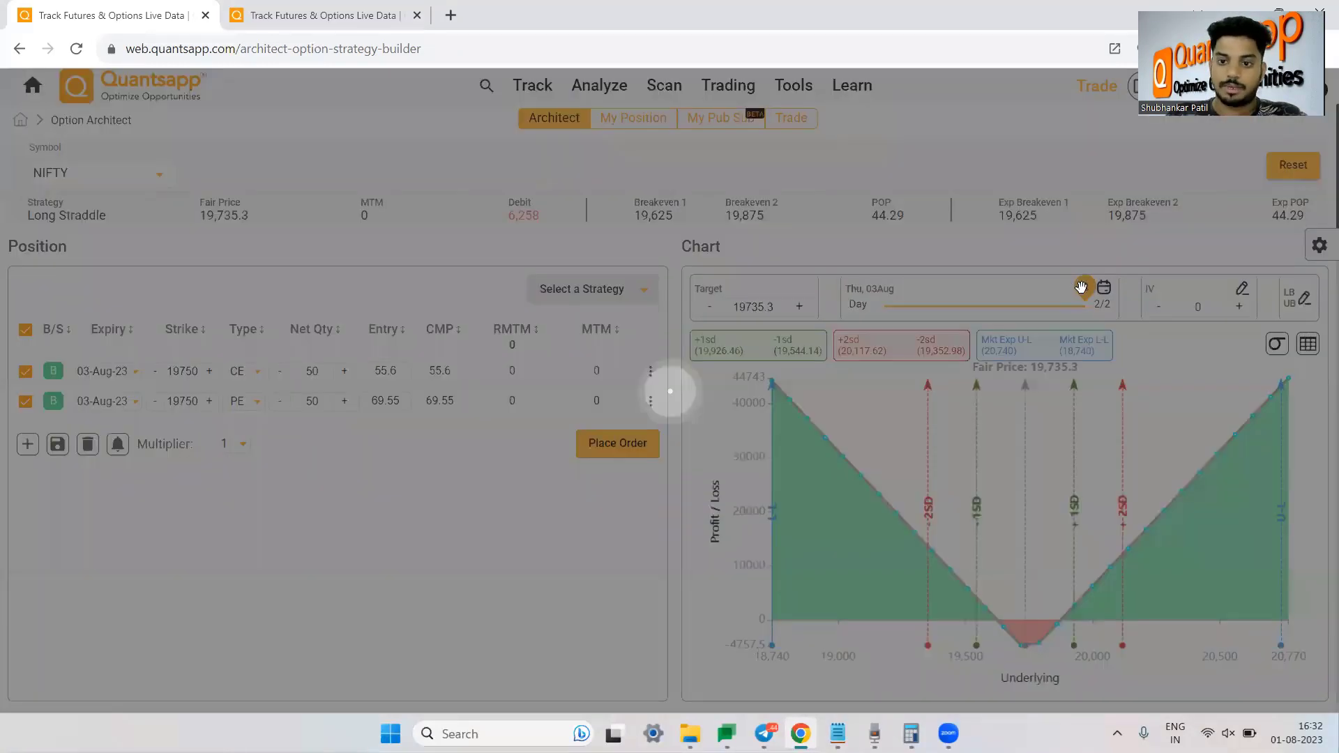
pyautogui.click(1012, 300)
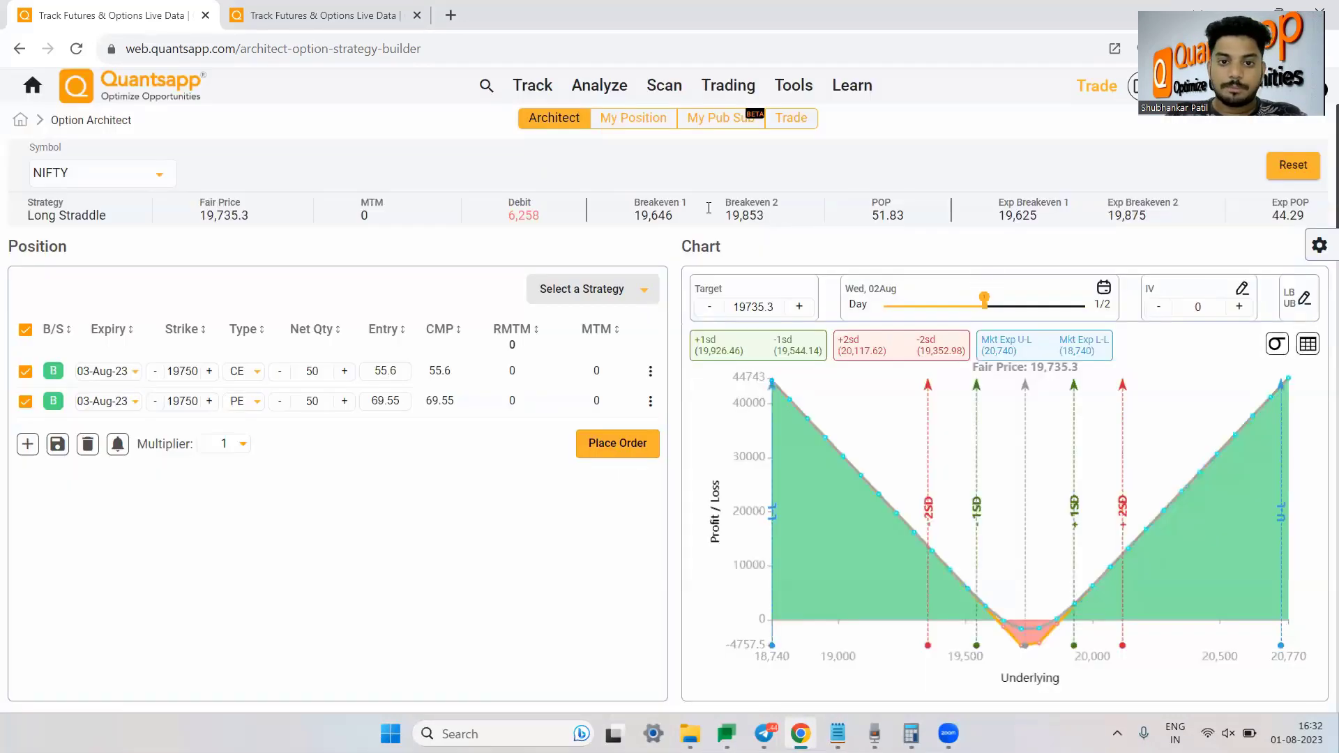
pyautogui.moveTo(773, 218); pyautogui.dragTo(634, 199)
pyautogui.click(668, 201)
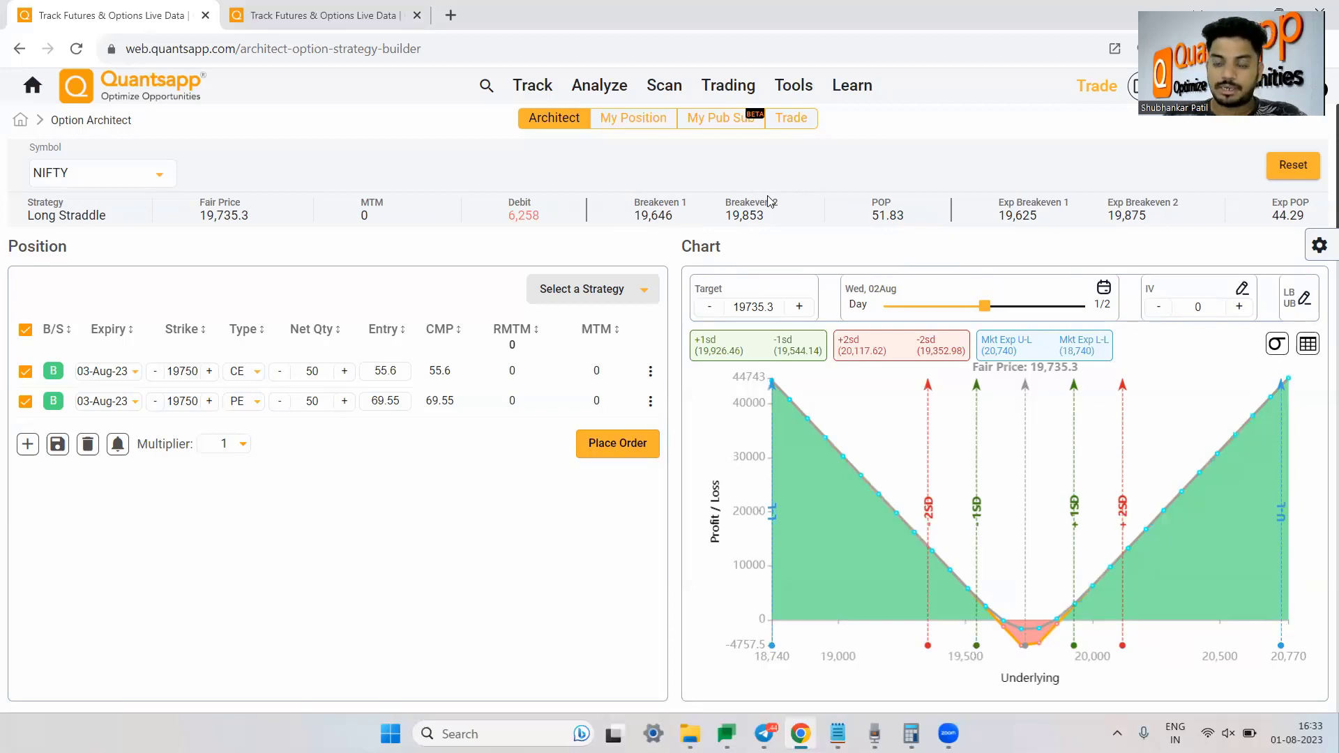
pyautogui.moveTo(1002, 203); pyautogui.dragTo(1176, 219)
pyautogui.click(1176, 219)
pyautogui.scroll(-3, 746, 562)
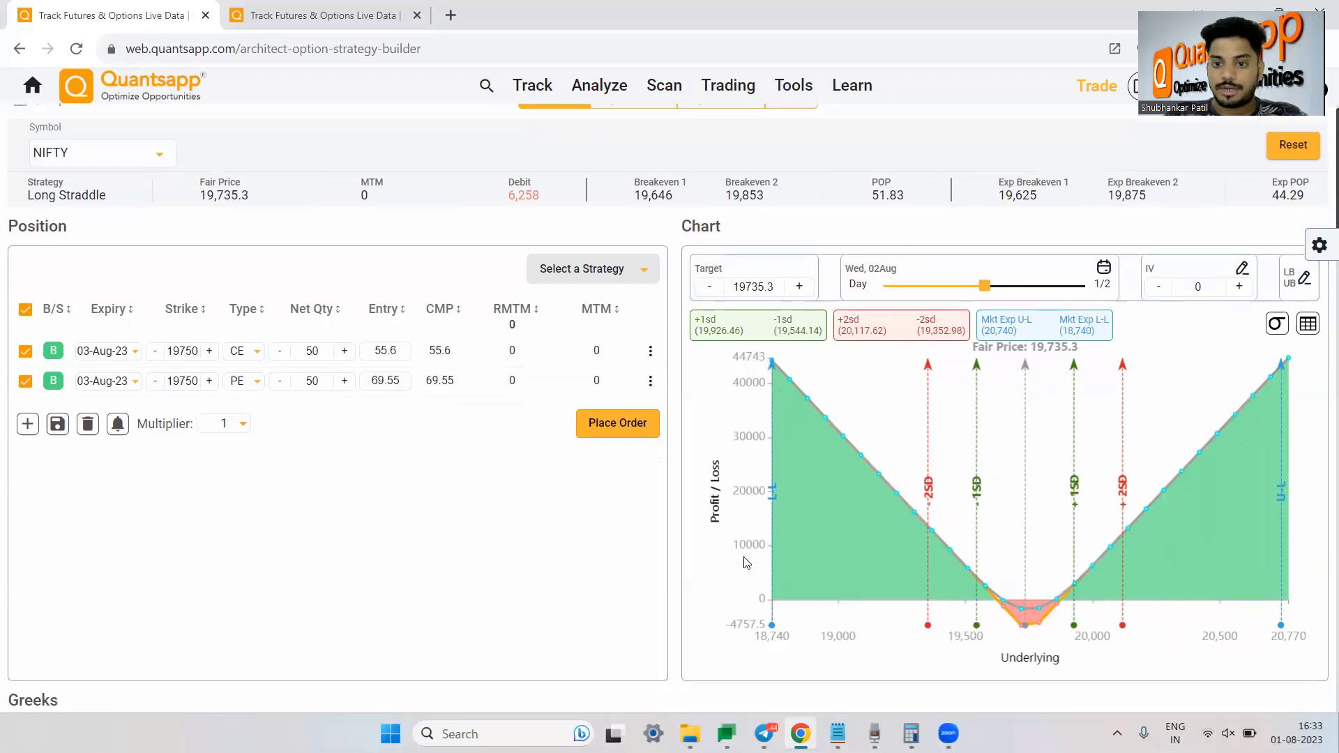
pyautogui.scroll(-1, 746, 562)
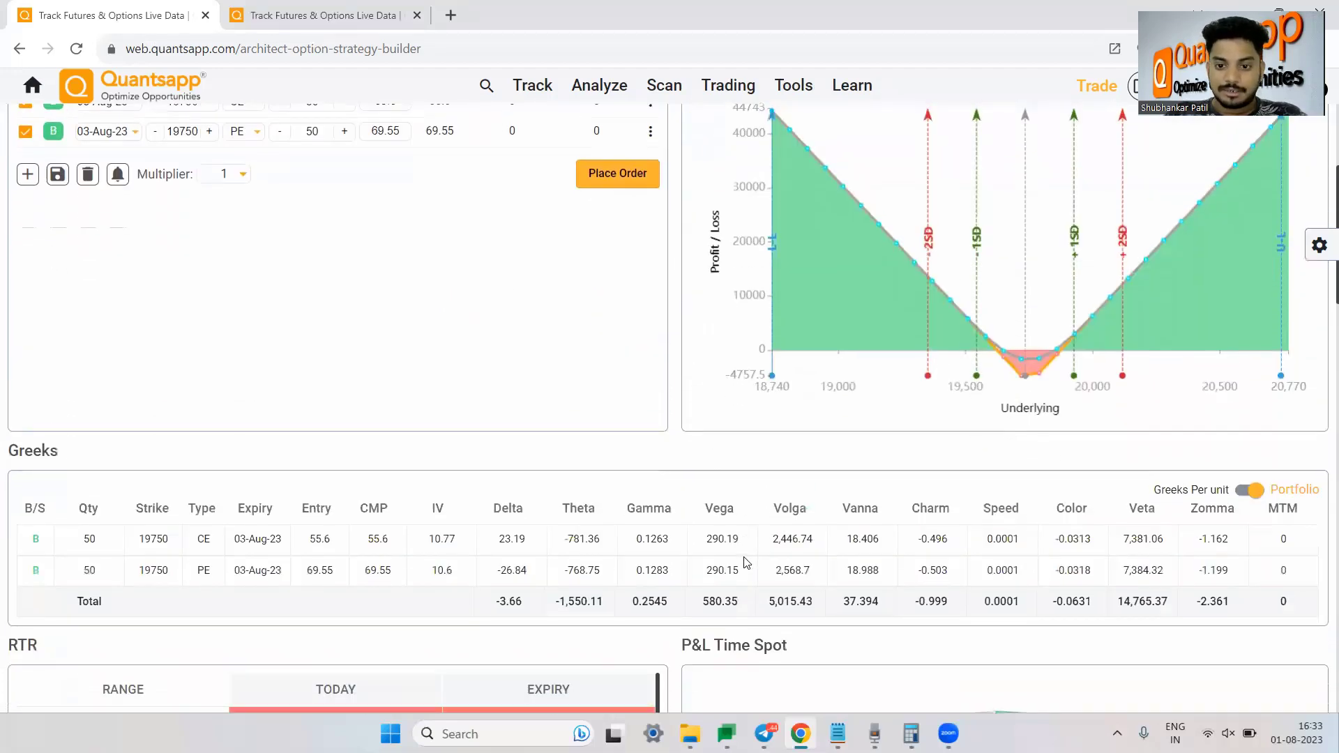
pyautogui.scroll(-2, 460, 561)
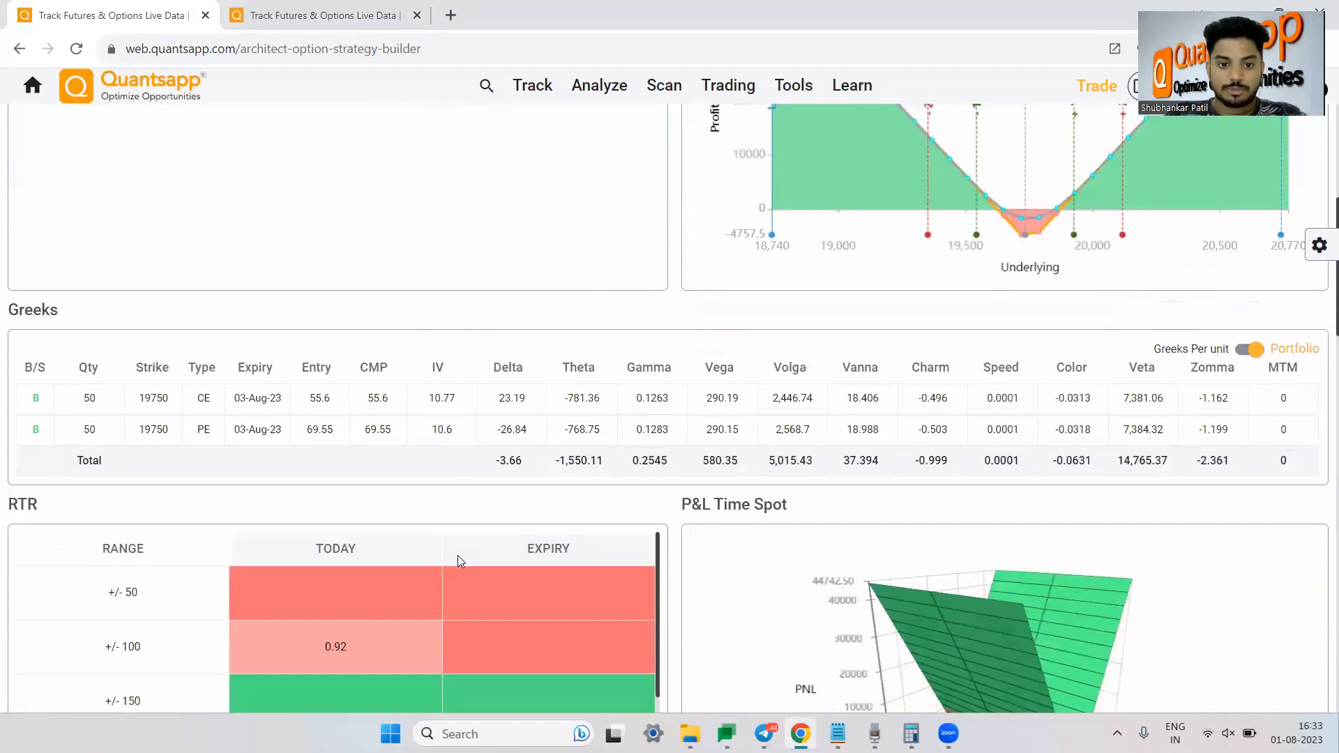
pyautogui.scroll(2, 393, 638)
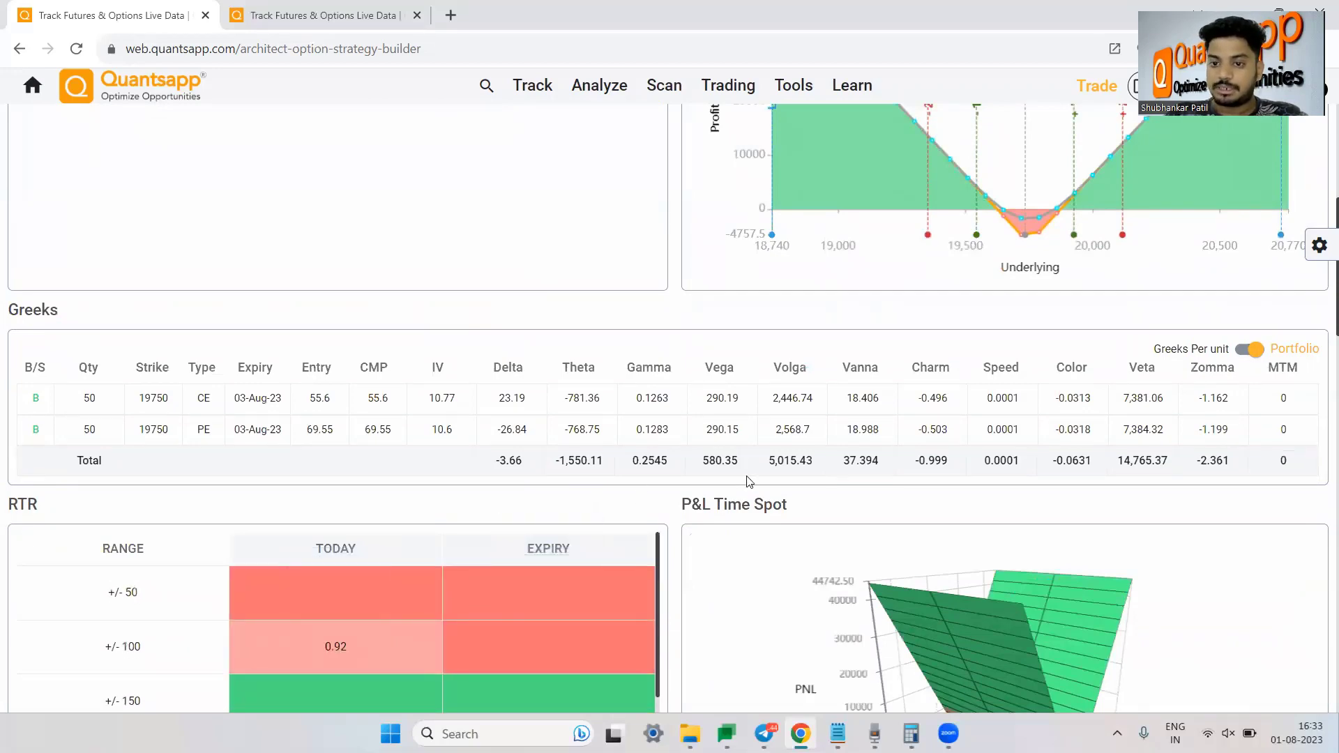
pyautogui.scroll(-4, 749, 481)
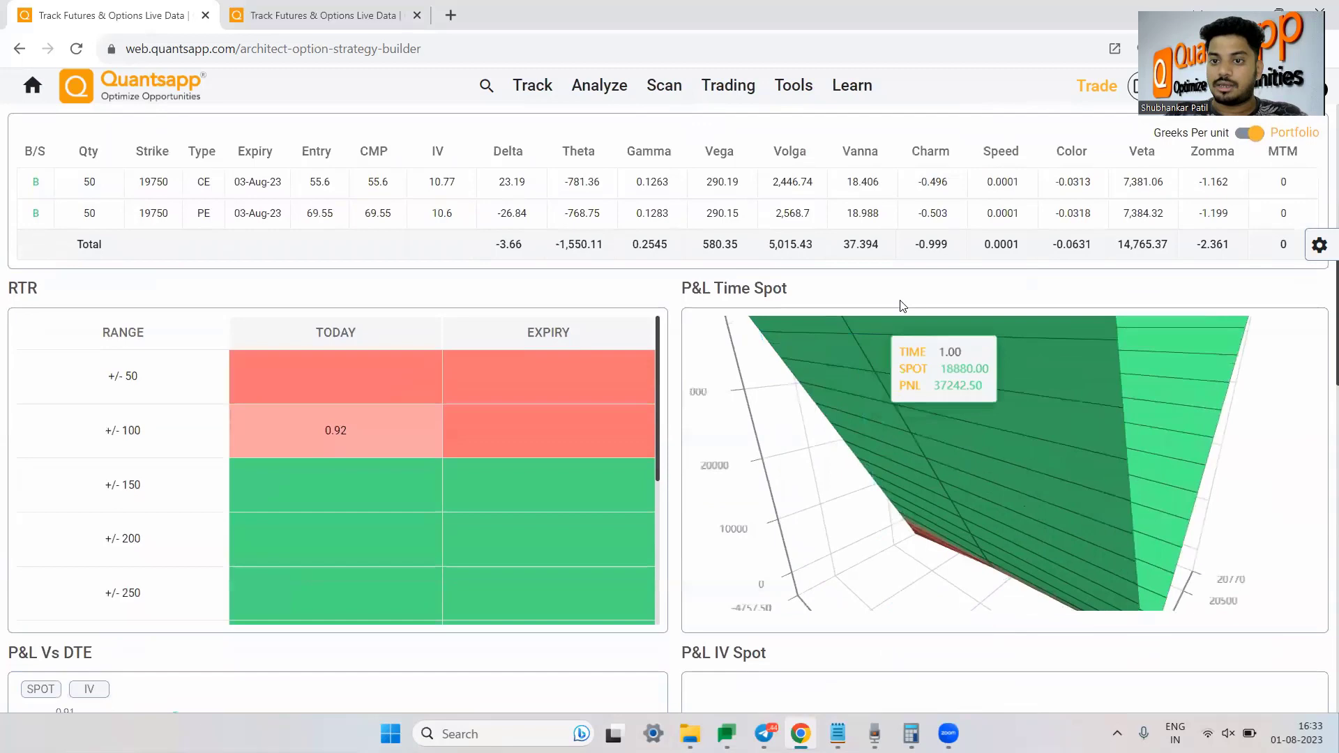
pyautogui.scroll(2, 1196, 294)
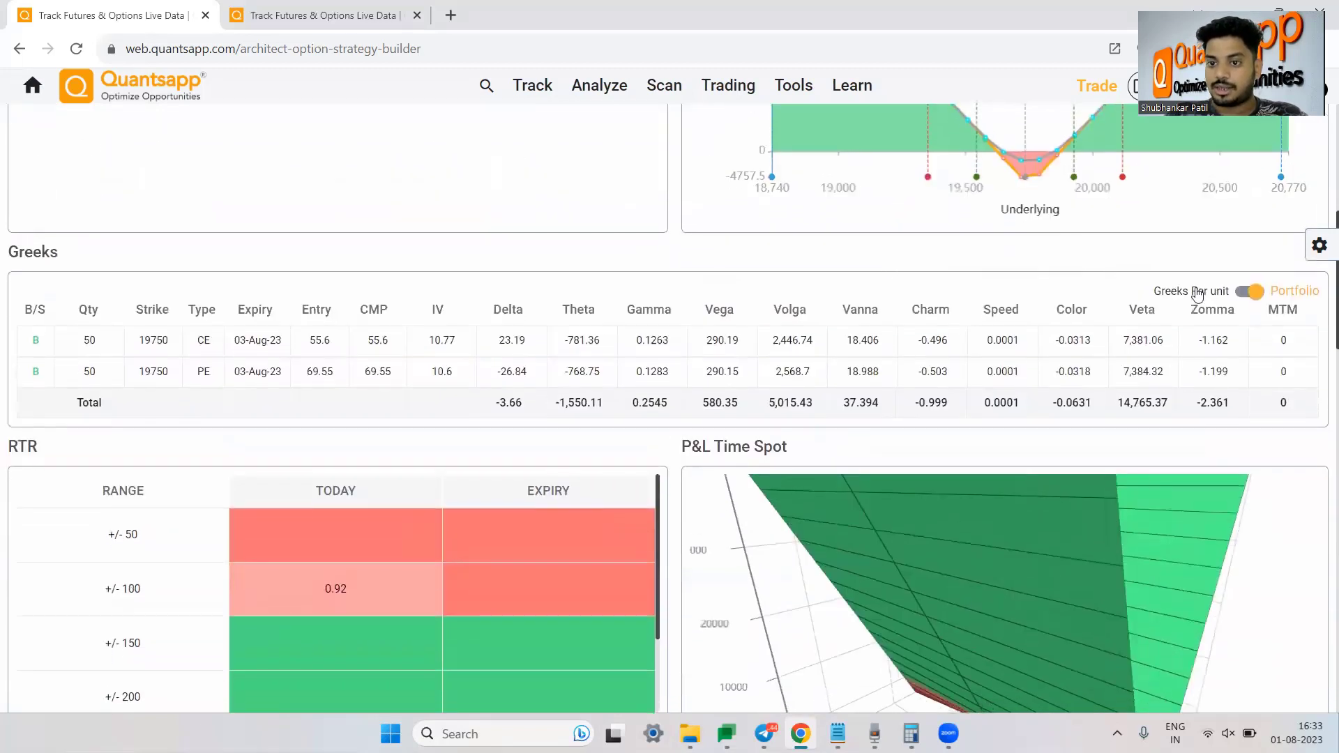
pyautogui.click(1252, 292)
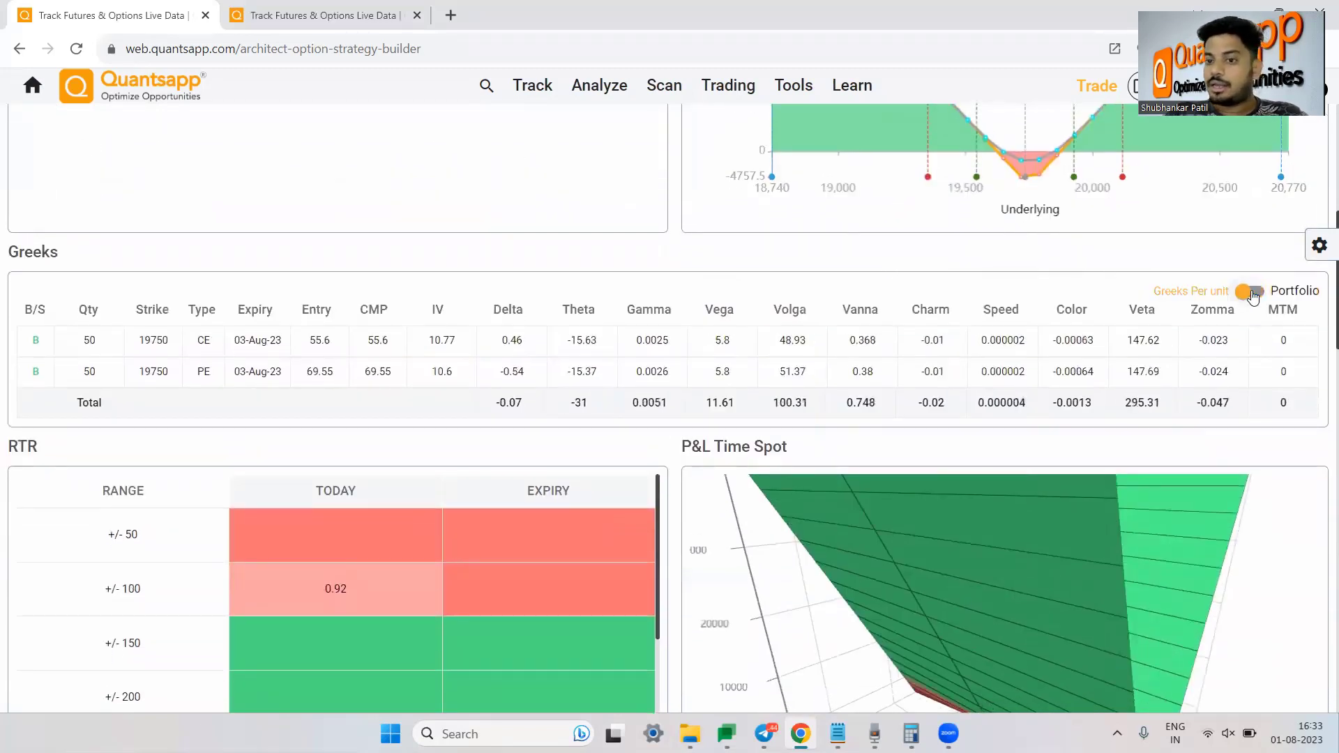
pyautogui.click(1256, 296)
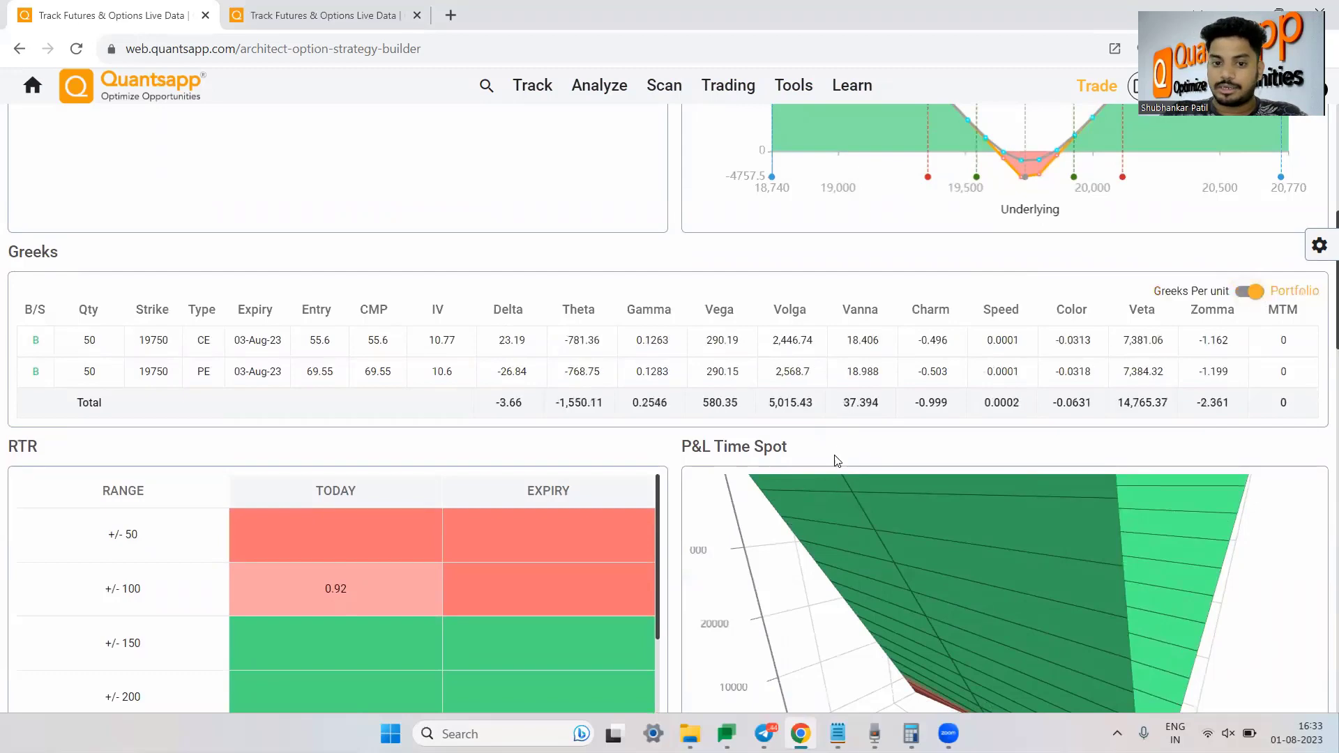
pyautogui.scroll(-4, 680, 533)
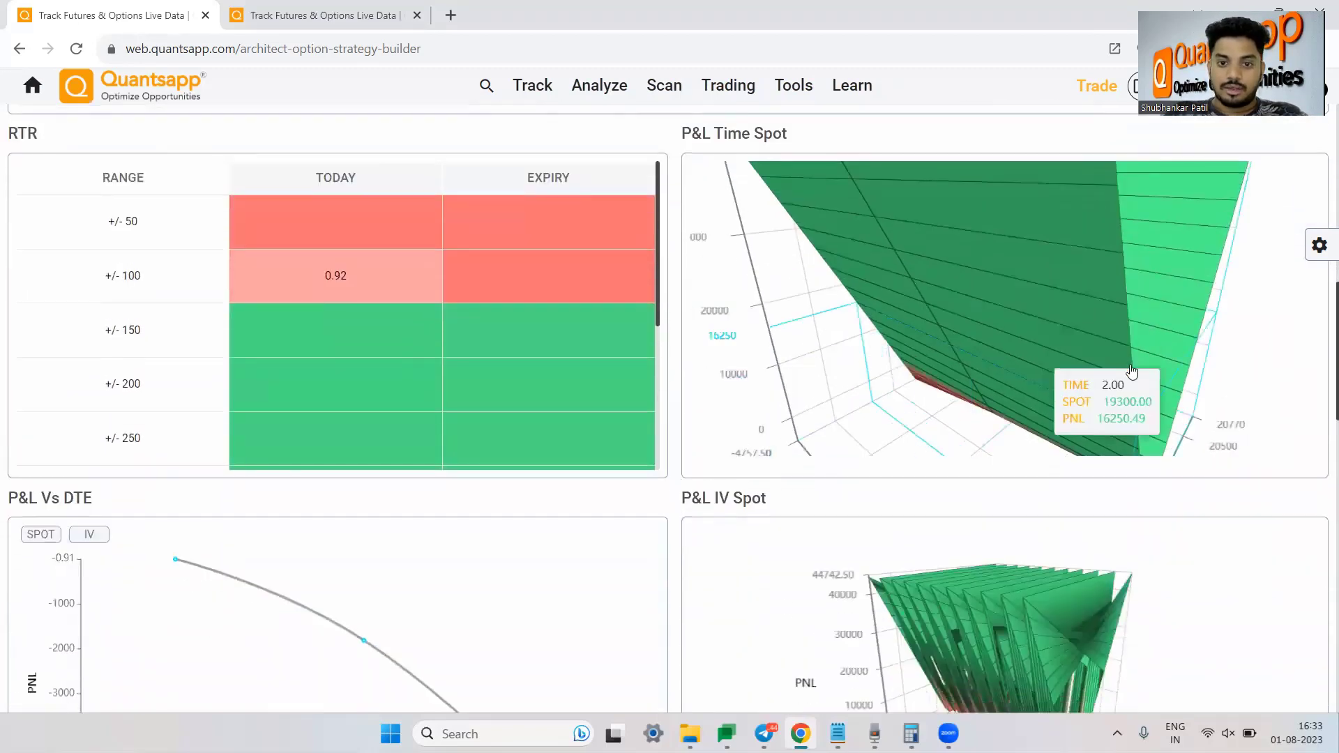
pyautogui.moveTo(1076, 383); pyautogui.dragTo(252, 271)
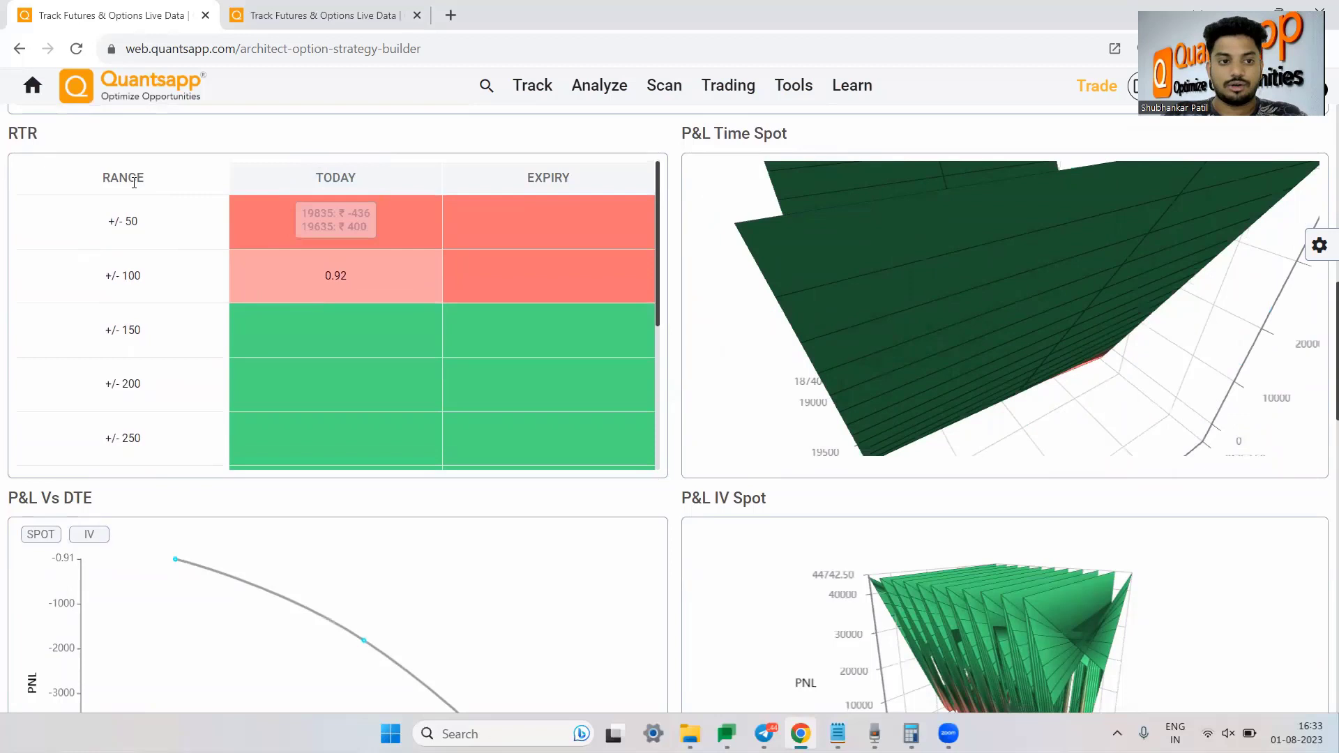
pyautogui.moveTo(147, 224); pyautogui.dragTo(116, 224)
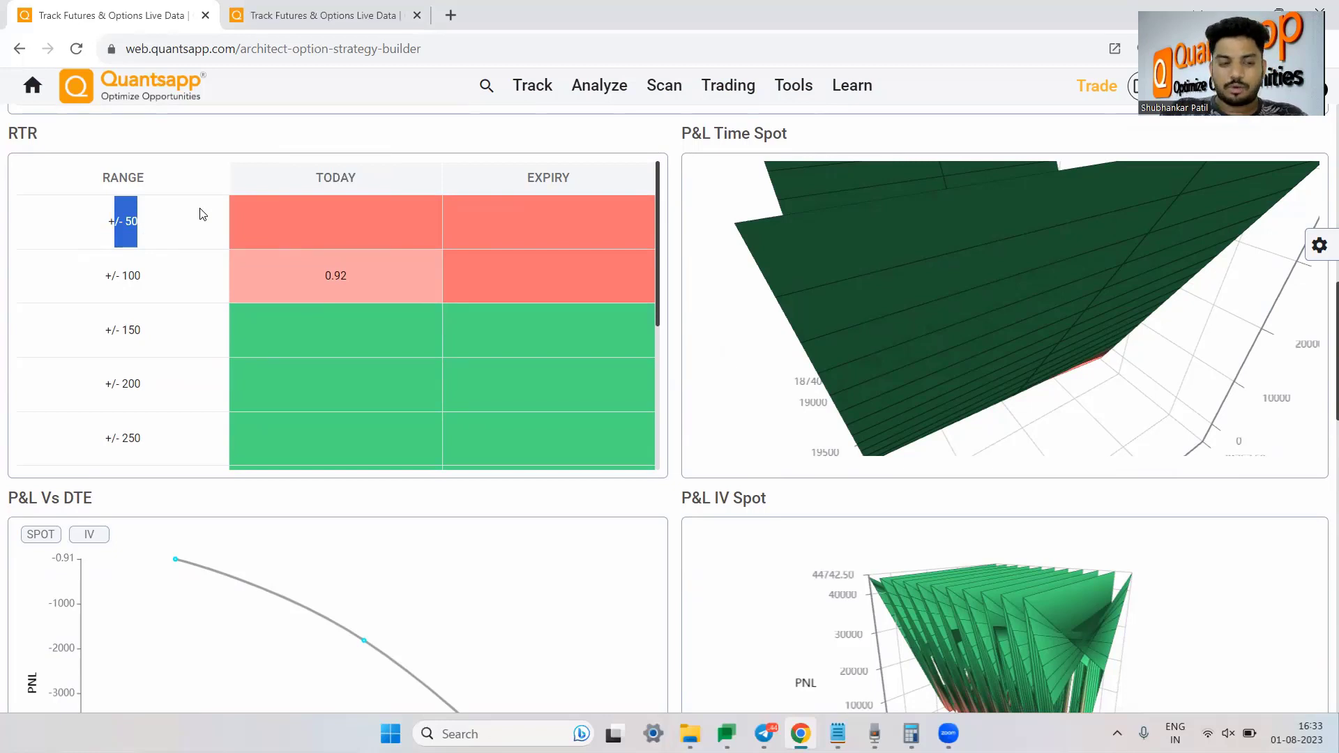
pyautogui.click(89, 223)
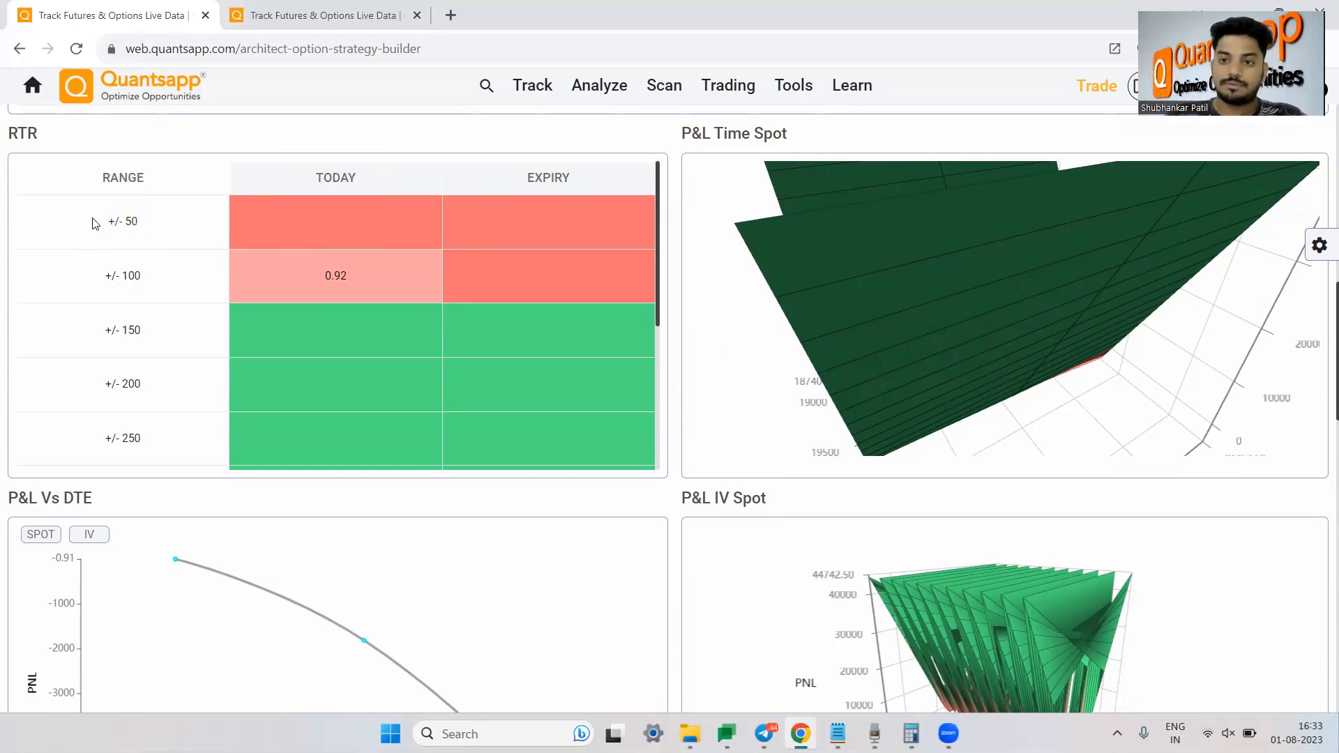
pyautogui.moveTo(555, 237)
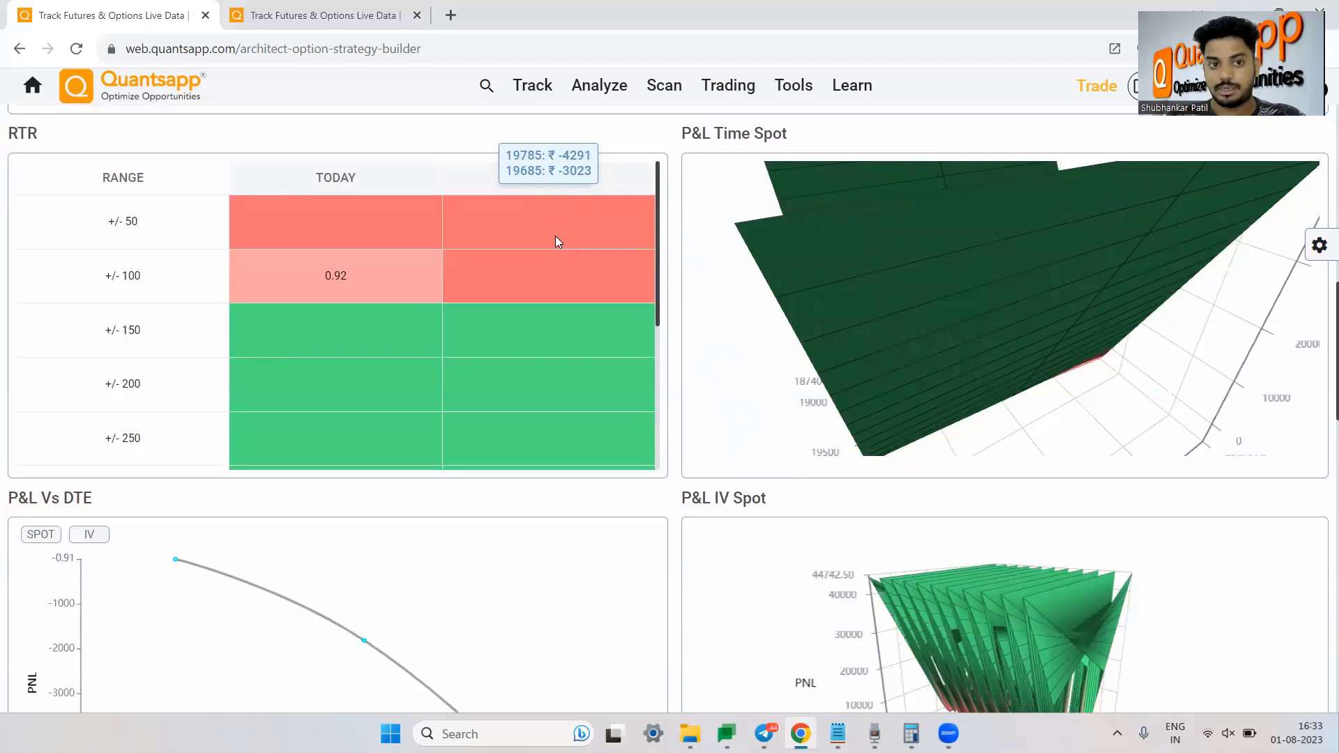
pyautogui.moveTo(559, 281)
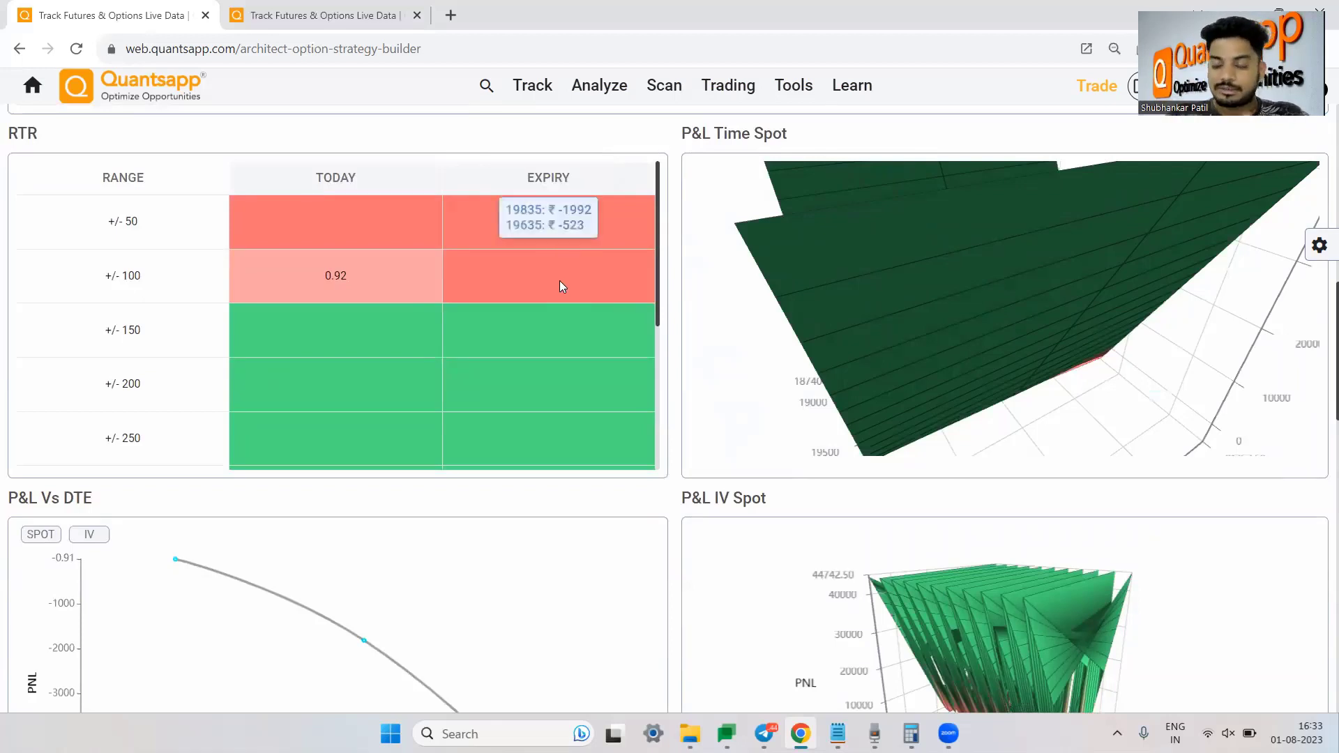
pyautogui.moveTo(537, 344)
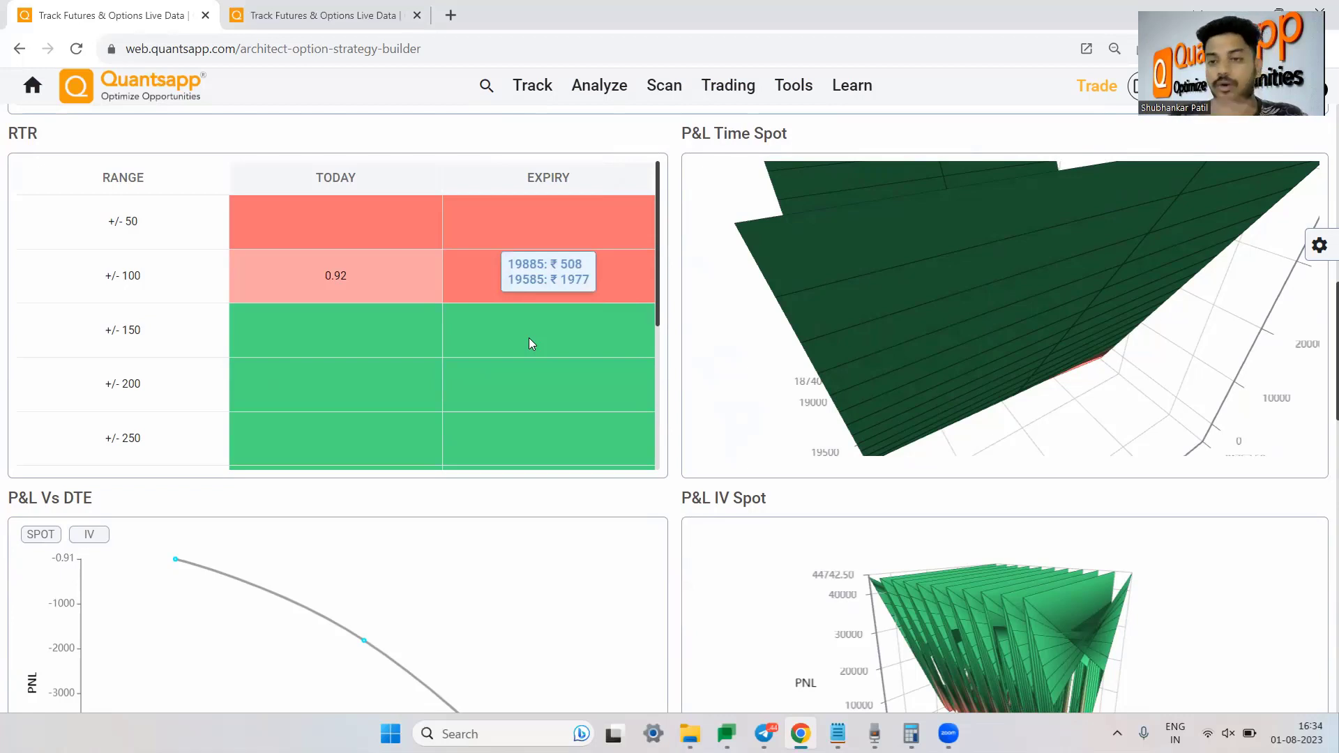
# Rotate the P&L Time Spot 3D surface to a front view showing the V payoff.
pyautogui.scroll(-5, 917, 328)
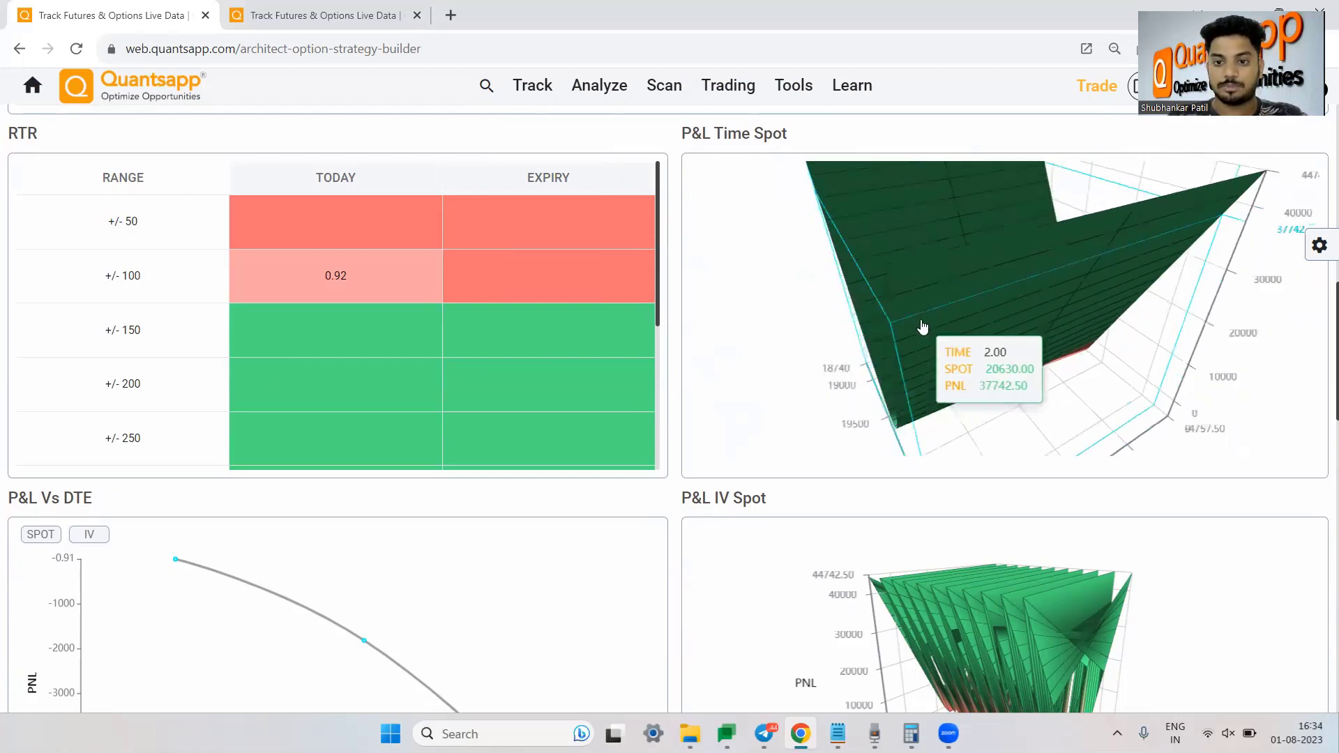
pyautogui.moveTo(900, 332); pyautogui.dragTo(957, 264)
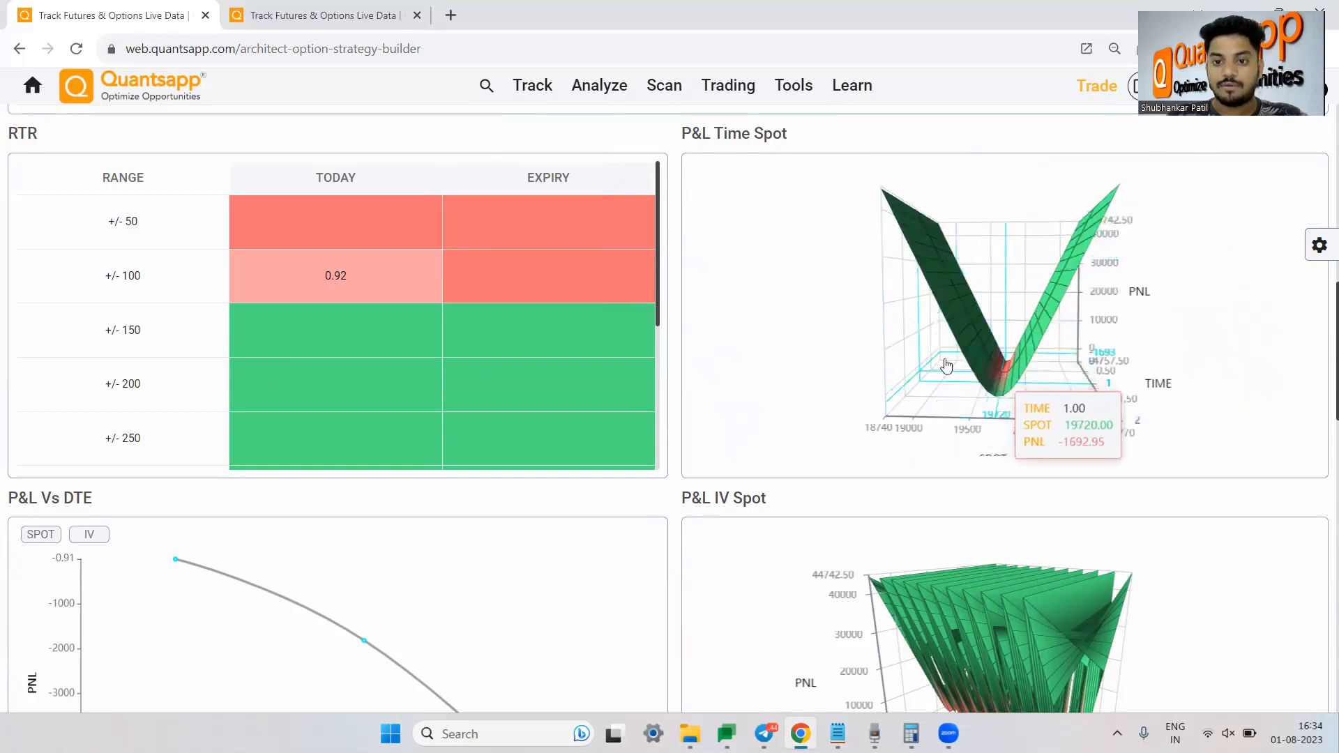
pyautogui.moveTo(997, 387); pyautogui.dragTo(1055, 449)
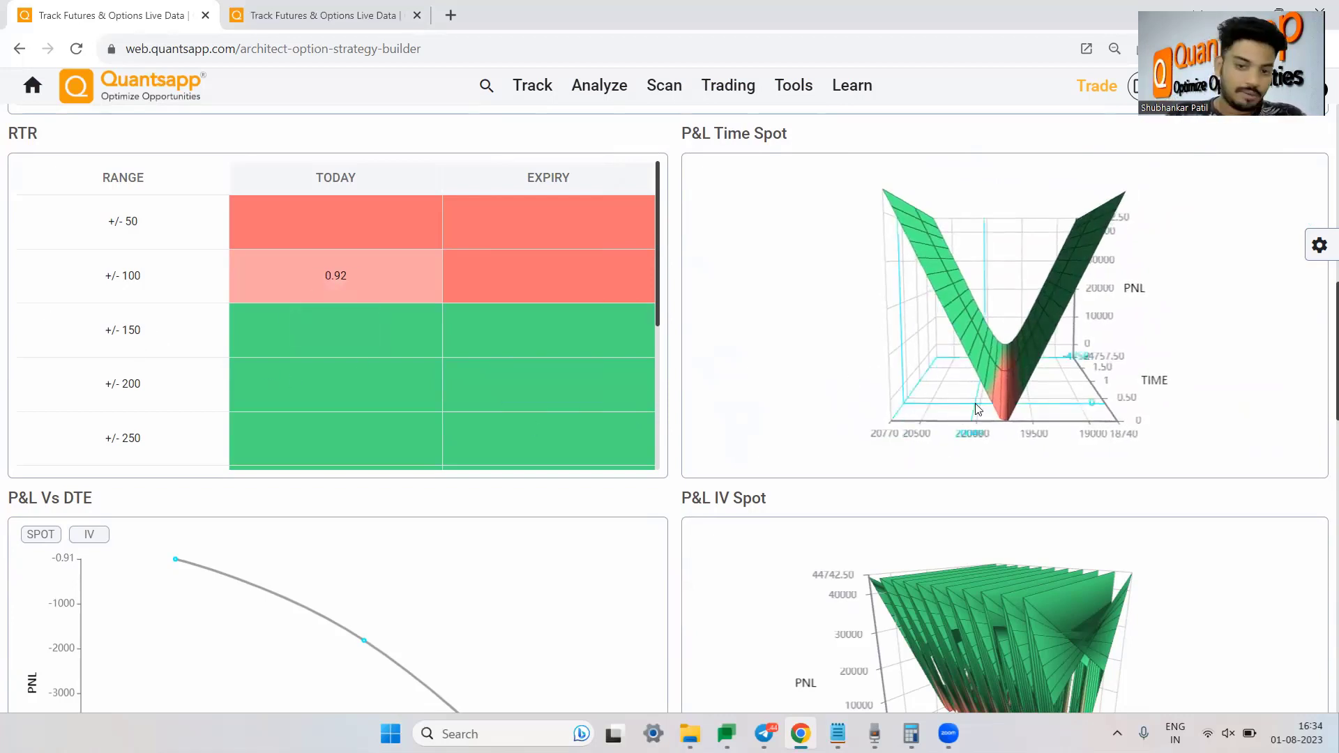
pyautogui.moveTo(1014, 381)
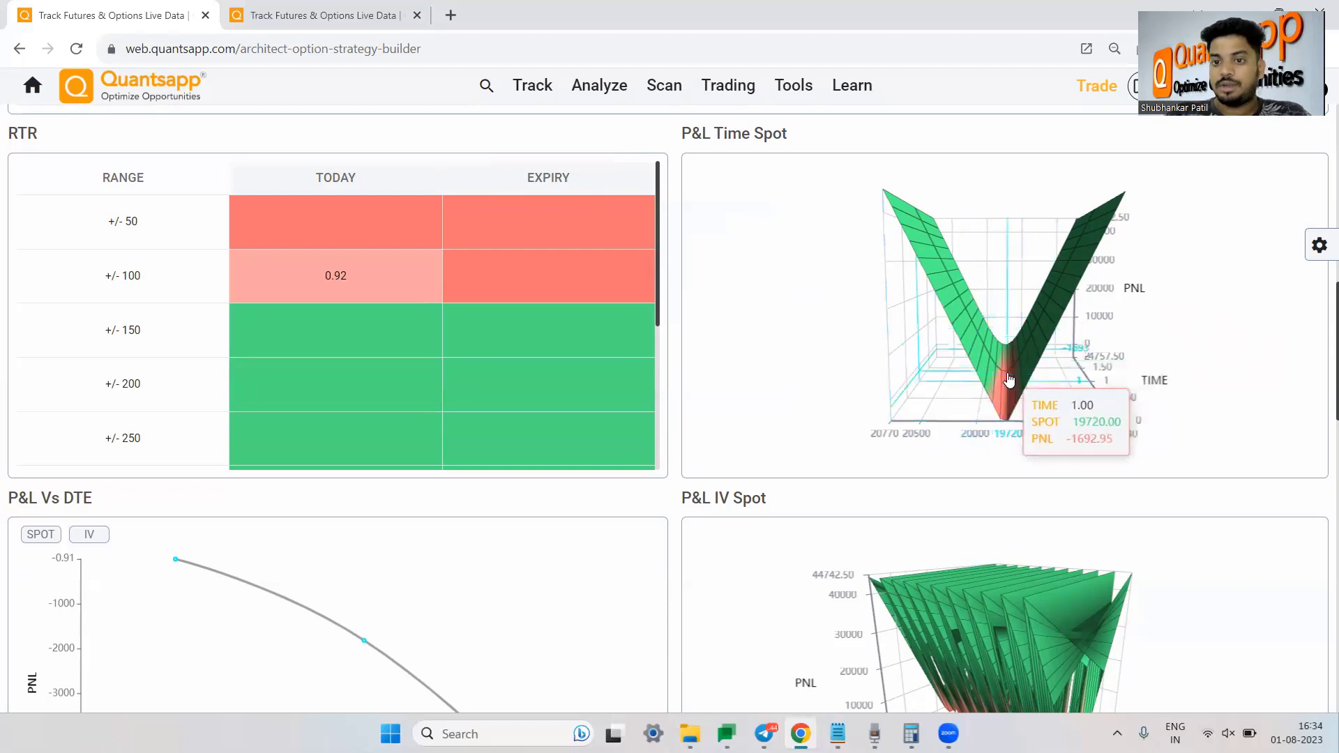
pyautogui.moveTo(978, 374); pyautogui.dragTo(991, 481)
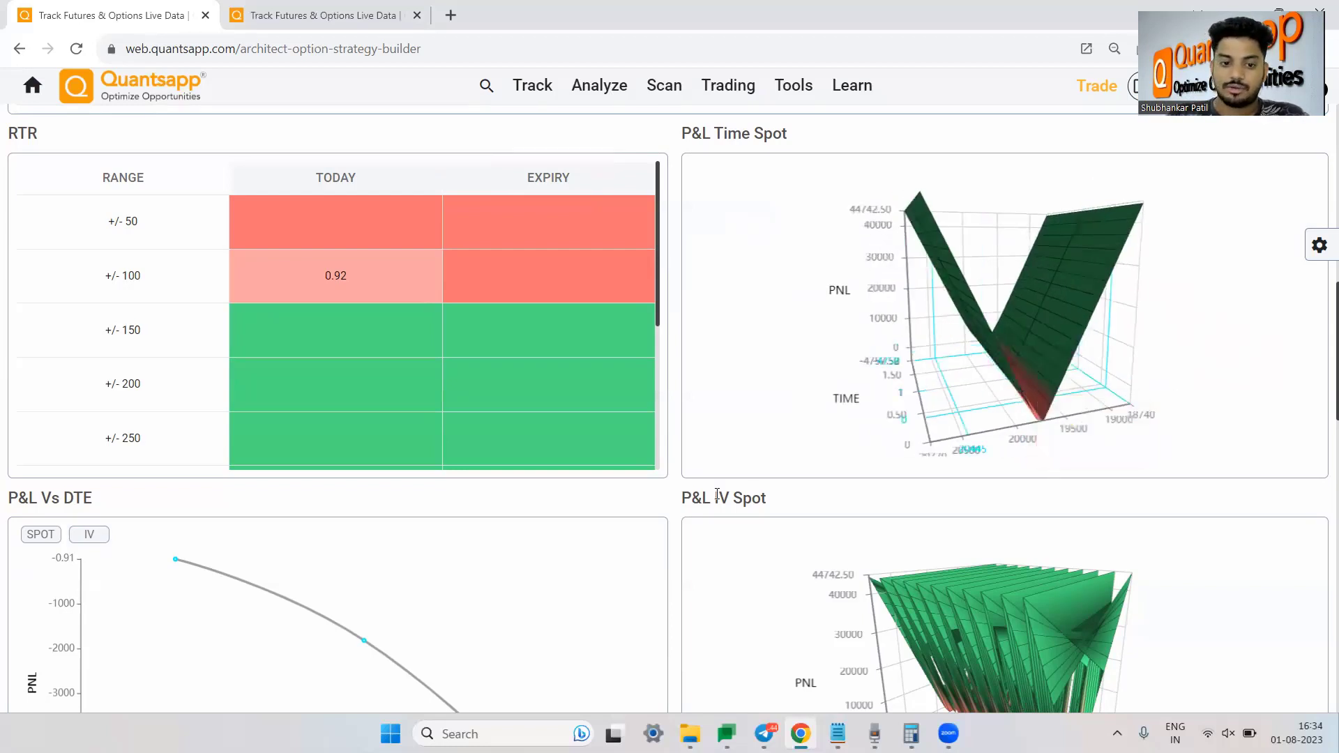
pyautogui.scroll(-2, 513, 659)
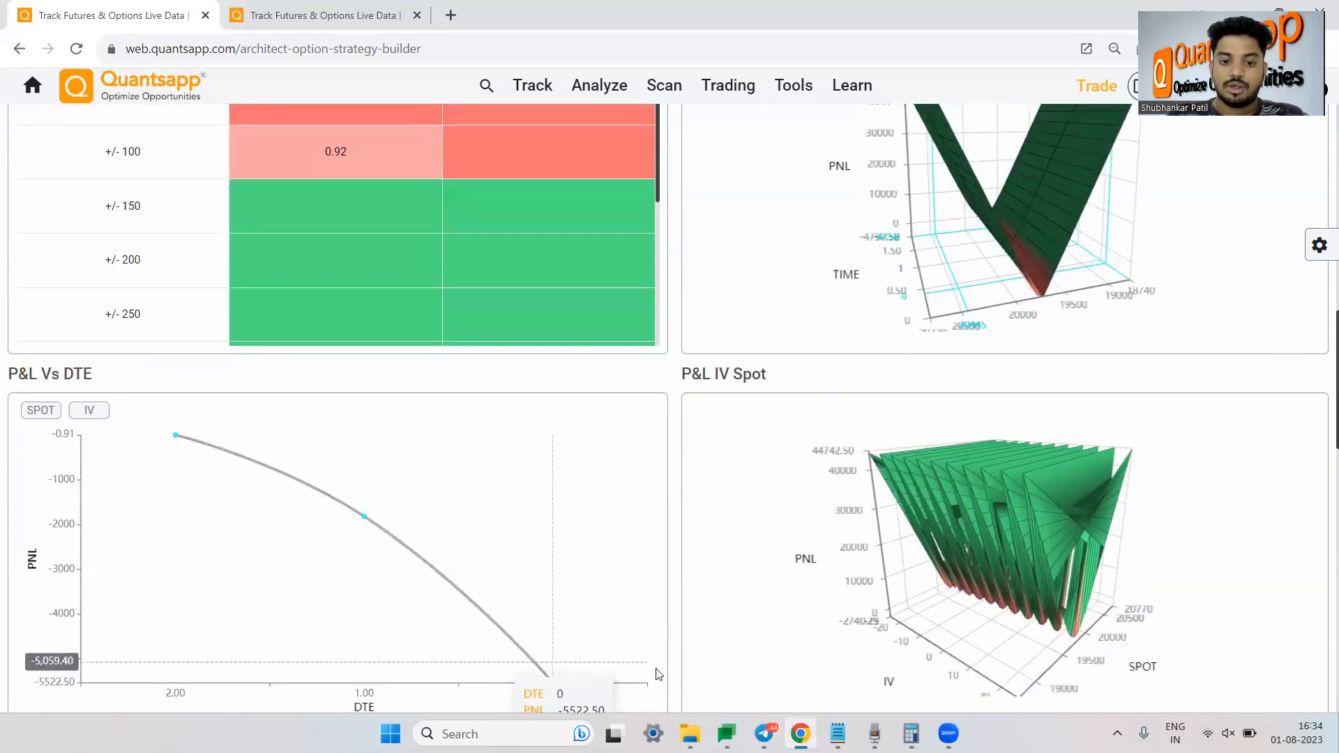
# Scroll past the POP Time IV charts to the Breakeven(BEP) Time IV section.
pyautogui.scroll(-12, 675, 672)
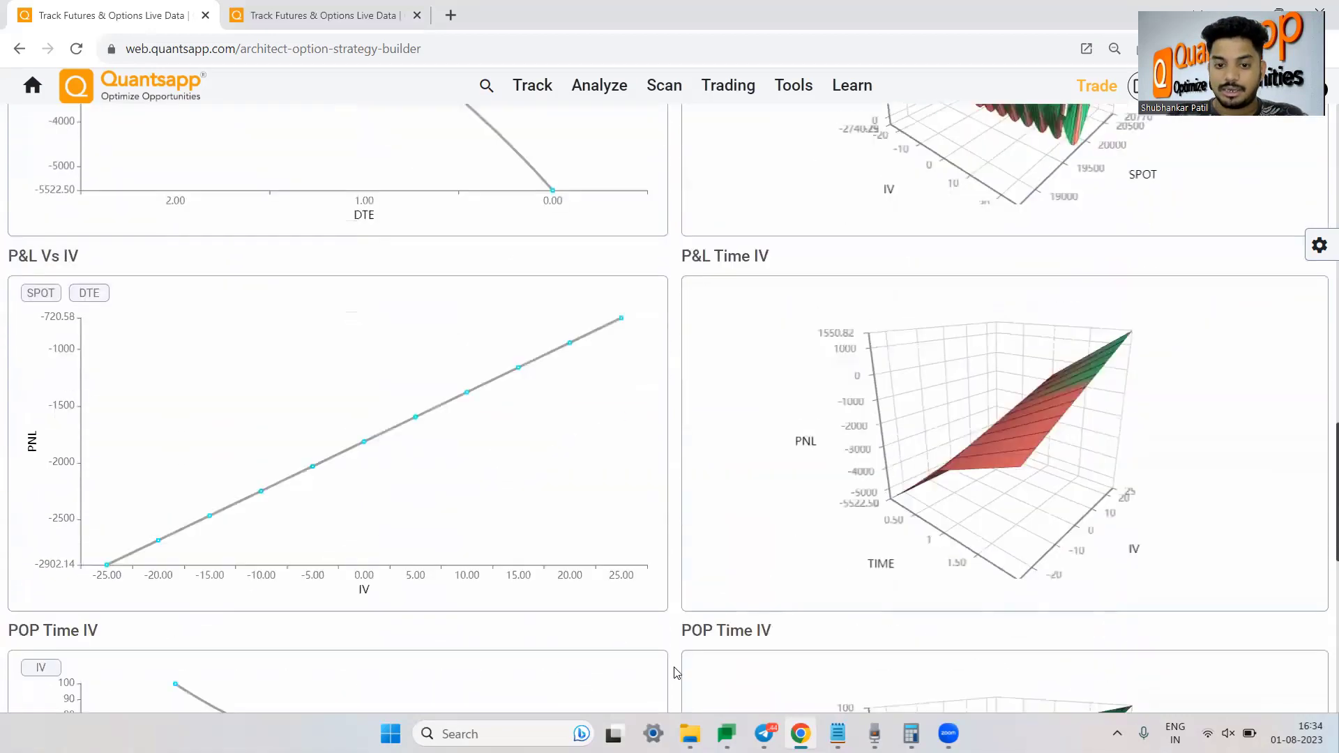
pyautogui.scroll(2, 675, 672)
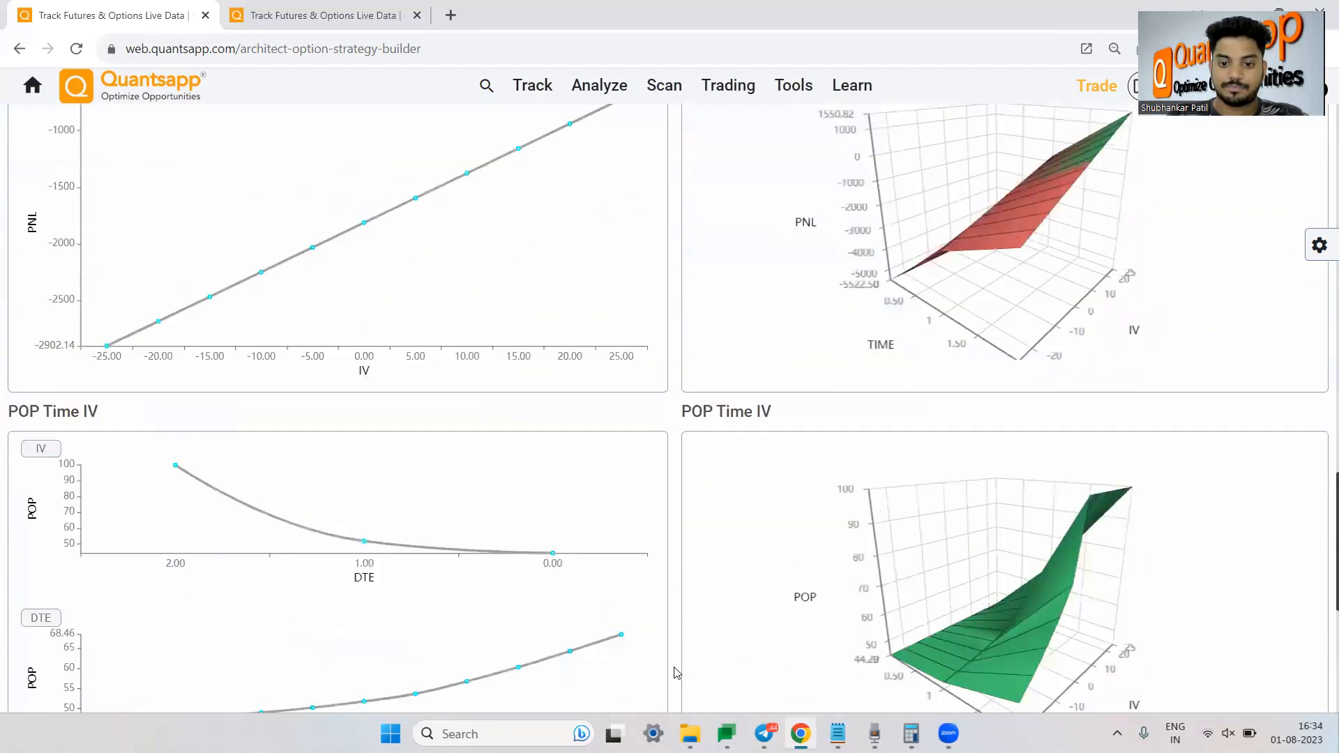
pyautogui.scroll(-6, 675, 673)
pyautogui.scroll(4, 673, 673)
pyautogui.scroll(-3, 674, 672)
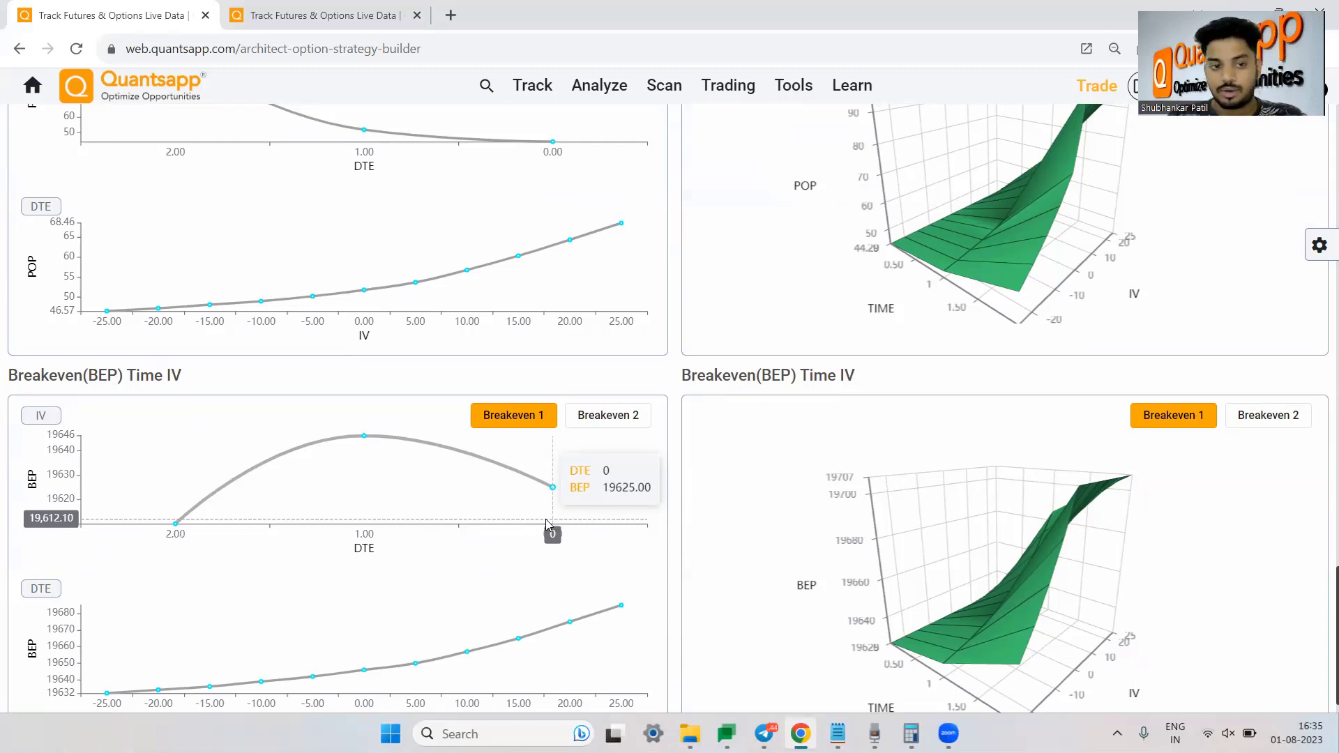
# Switch the Breakeven(BEP) Time IV charts to Breakeven 2, reaching 19875 at expiry.
pyautogui.click(627, 417)
pyautogui.moveTo(553, 450)
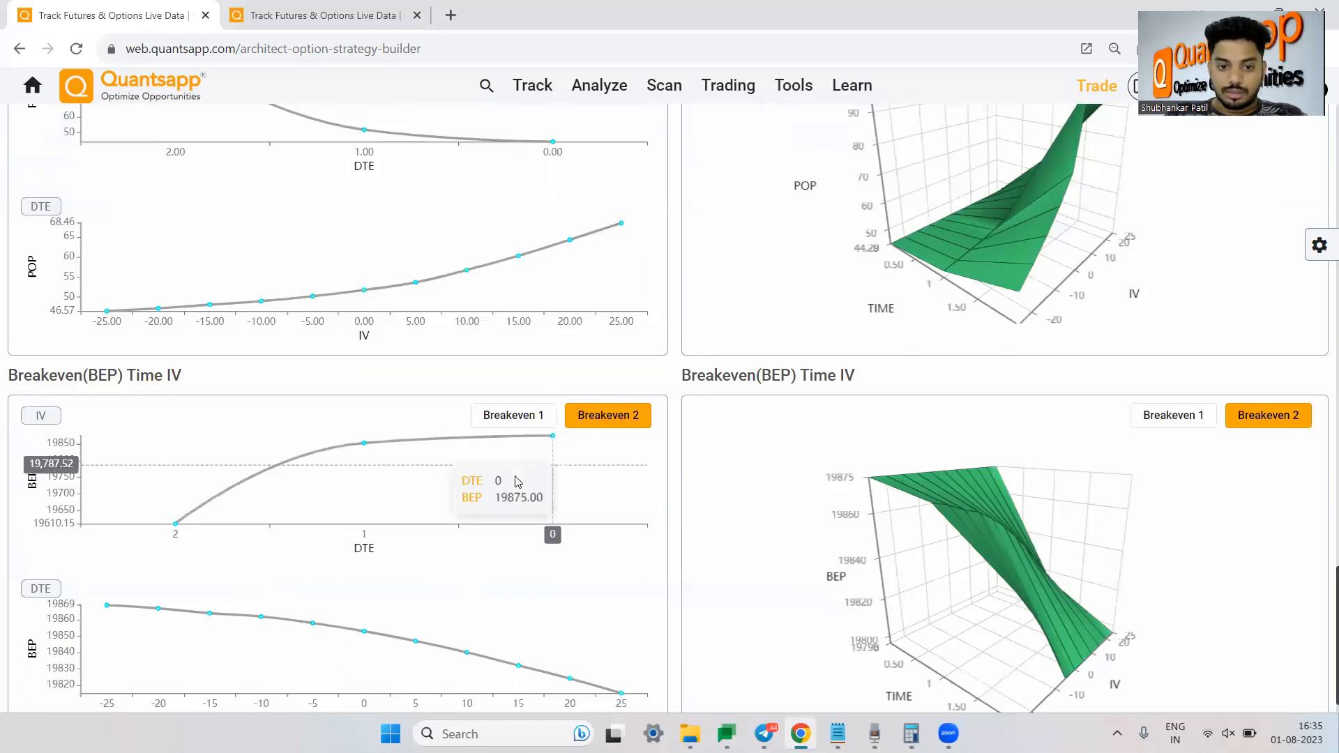
pyautogui.scroll(5, 694, 242)
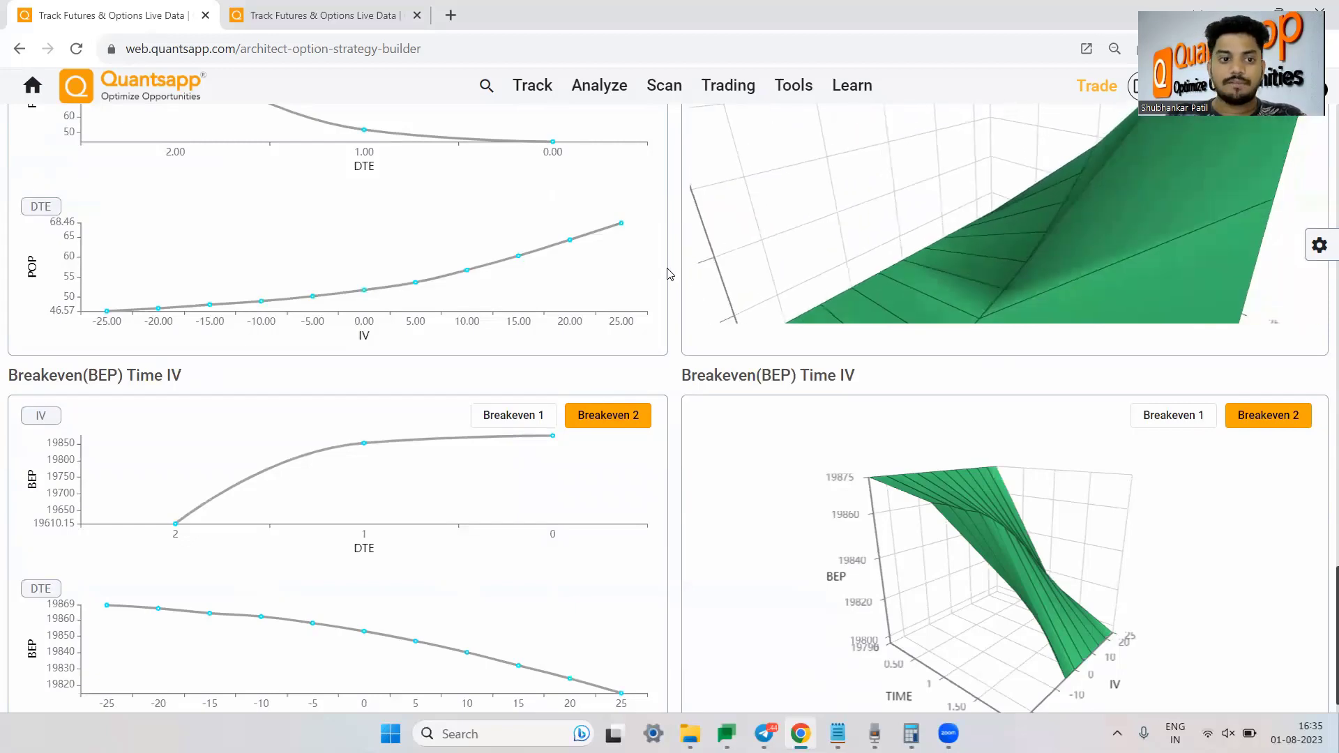
pyautogui.scroll(5, 666, 269)
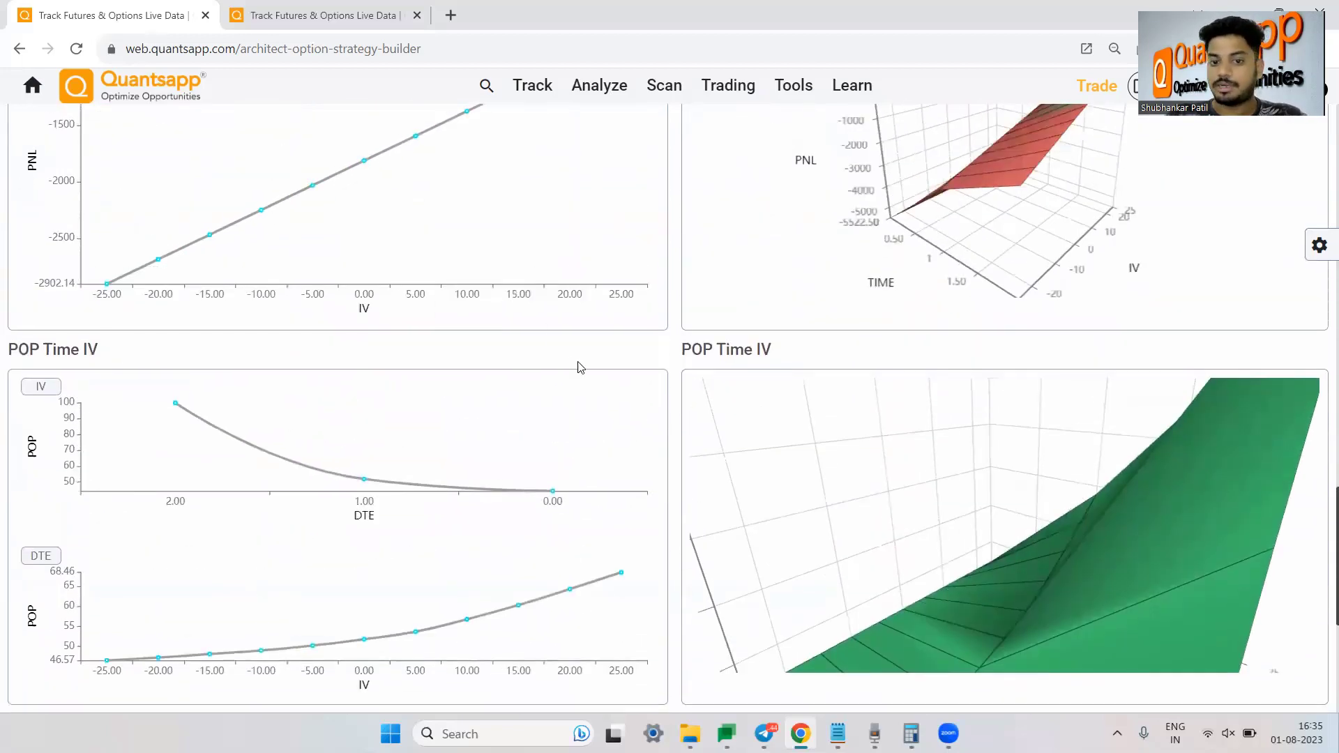
pyautogui.scroll(8, 631, 359)
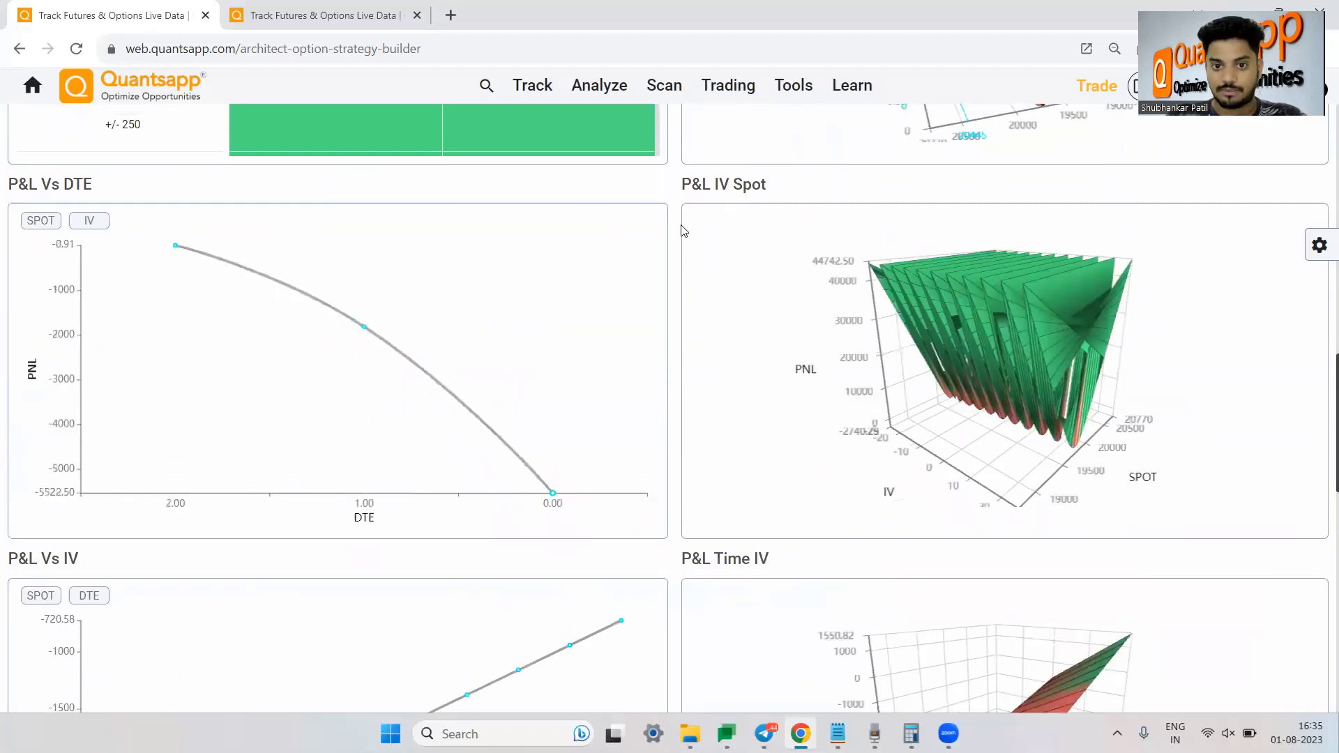
# Save the position as 'Long Straddle' in the Default book.
pyautogui.scroll(7, 681, 209)
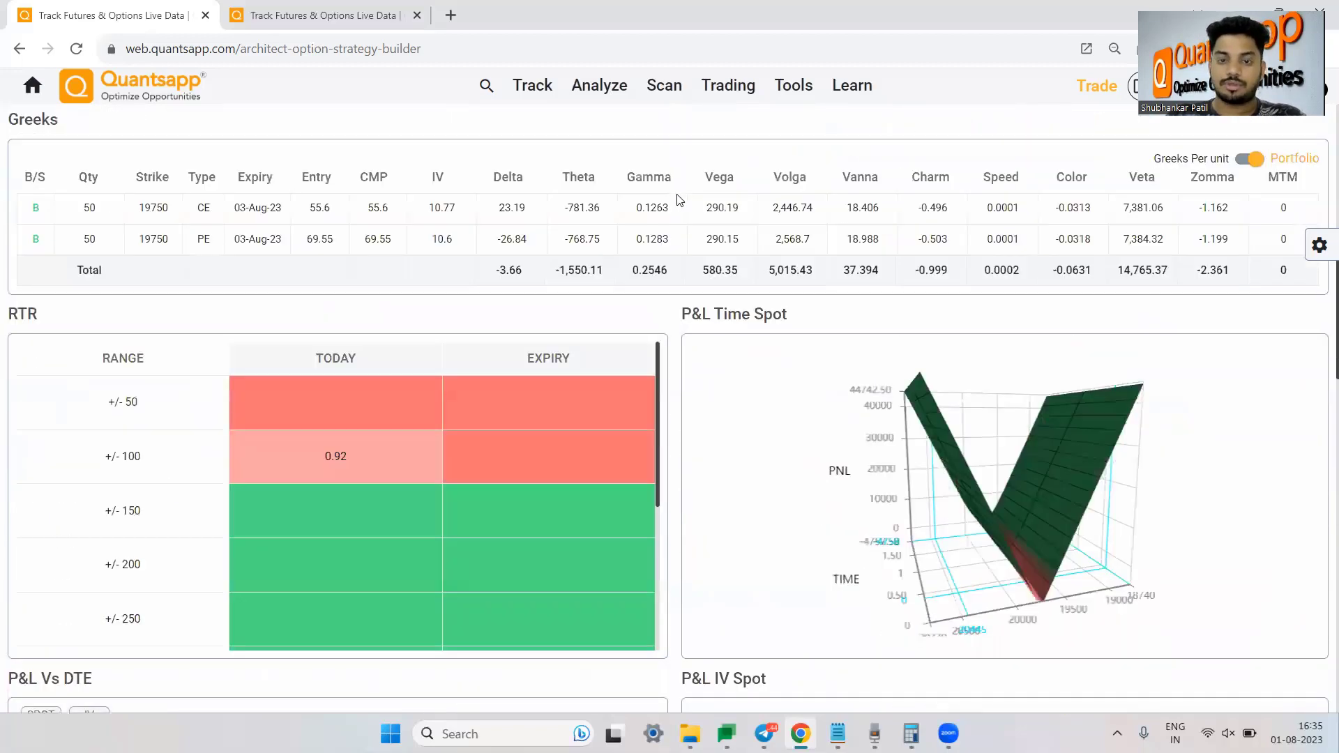
pyautogui.scroll(7, 681, 200)
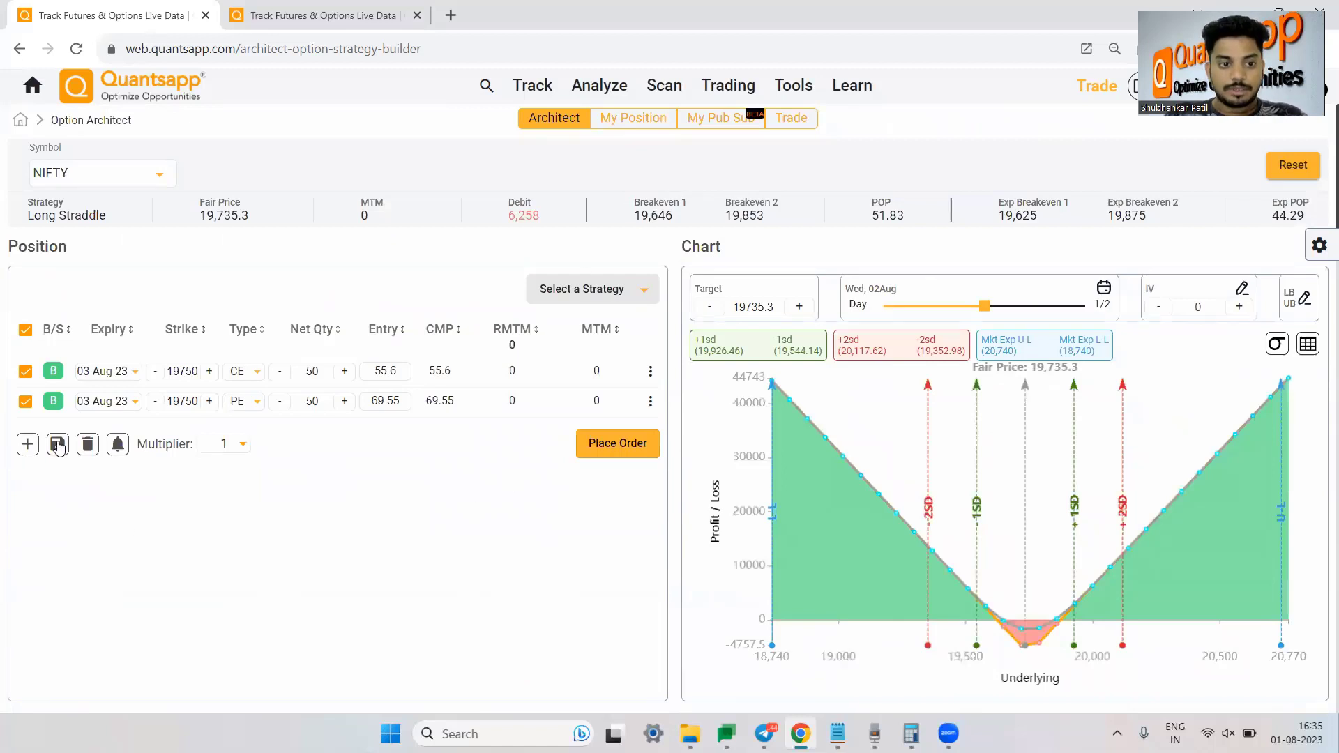
pyautogui.click(57, 445)
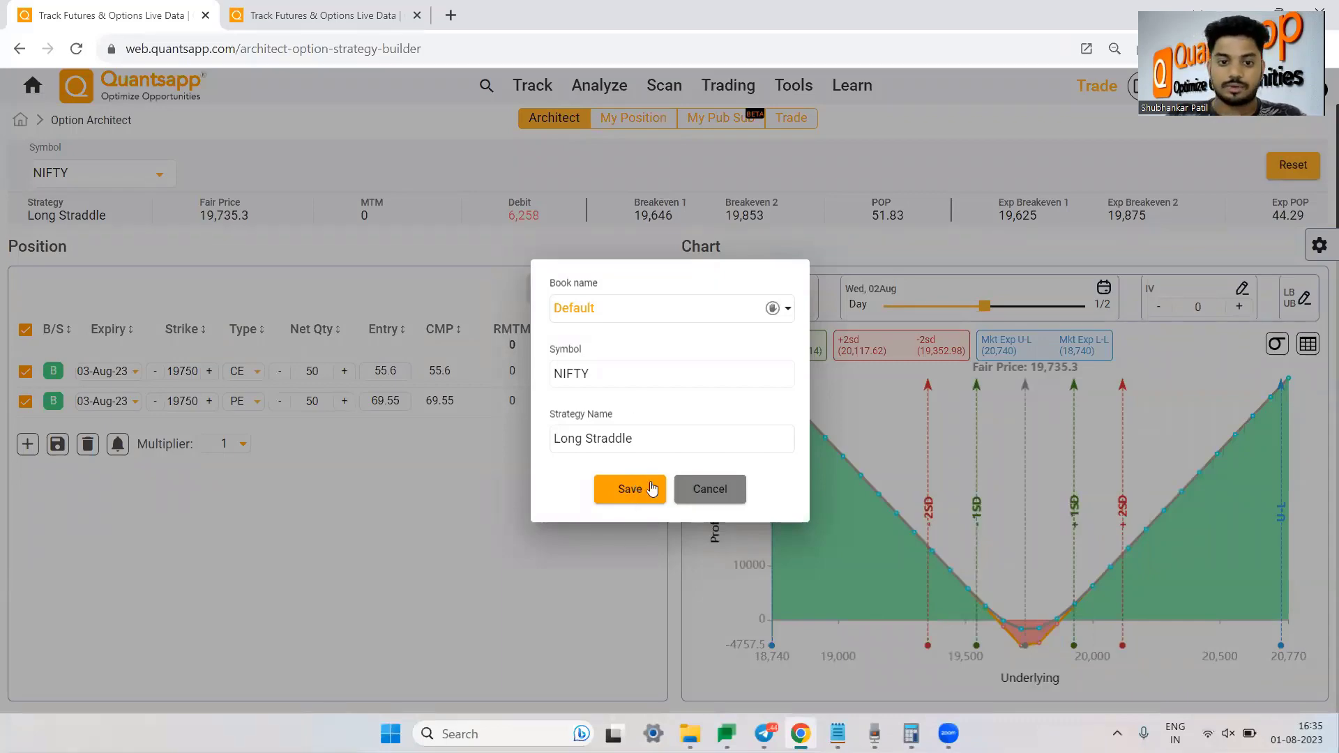
pyautogui.click(651, 491)
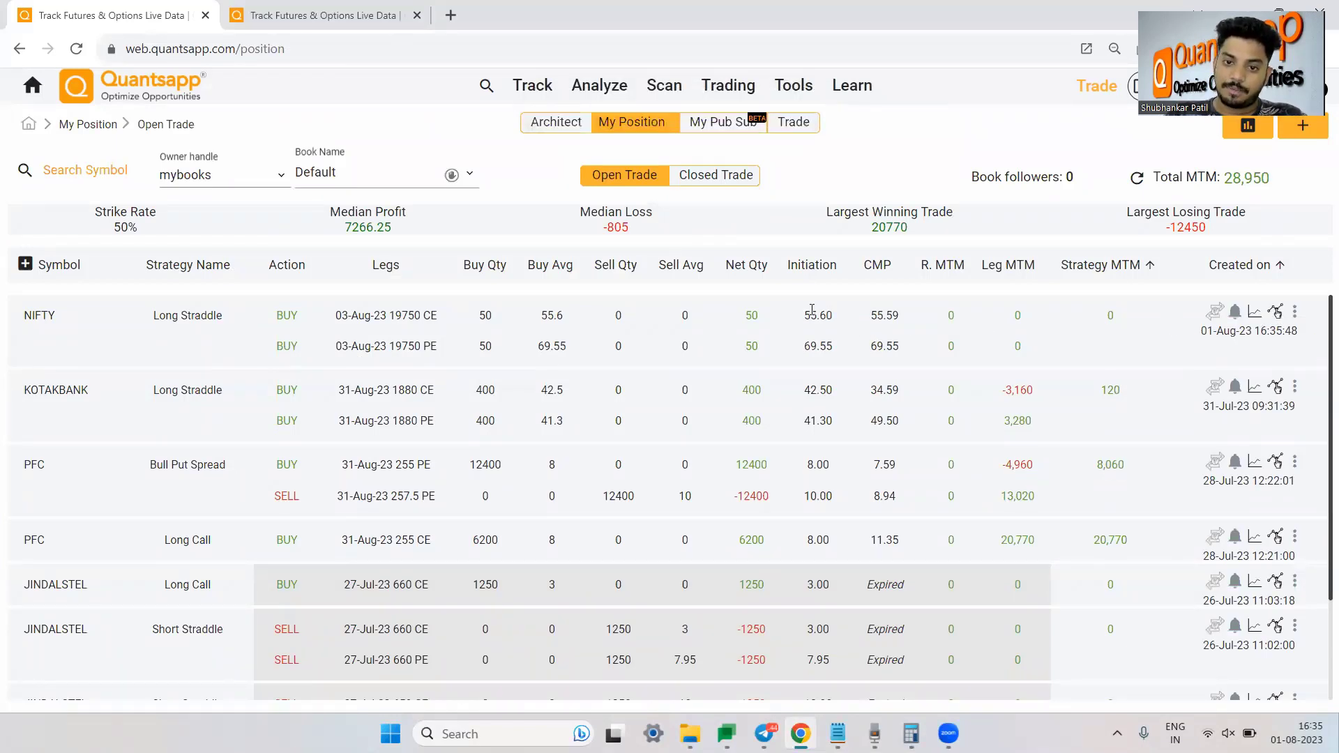
# Highlight and then clear the NIFTY straddle row figures in My Position.
pyautogui.moveTo(805, 311); pyautogui.dragTo(829, 346)
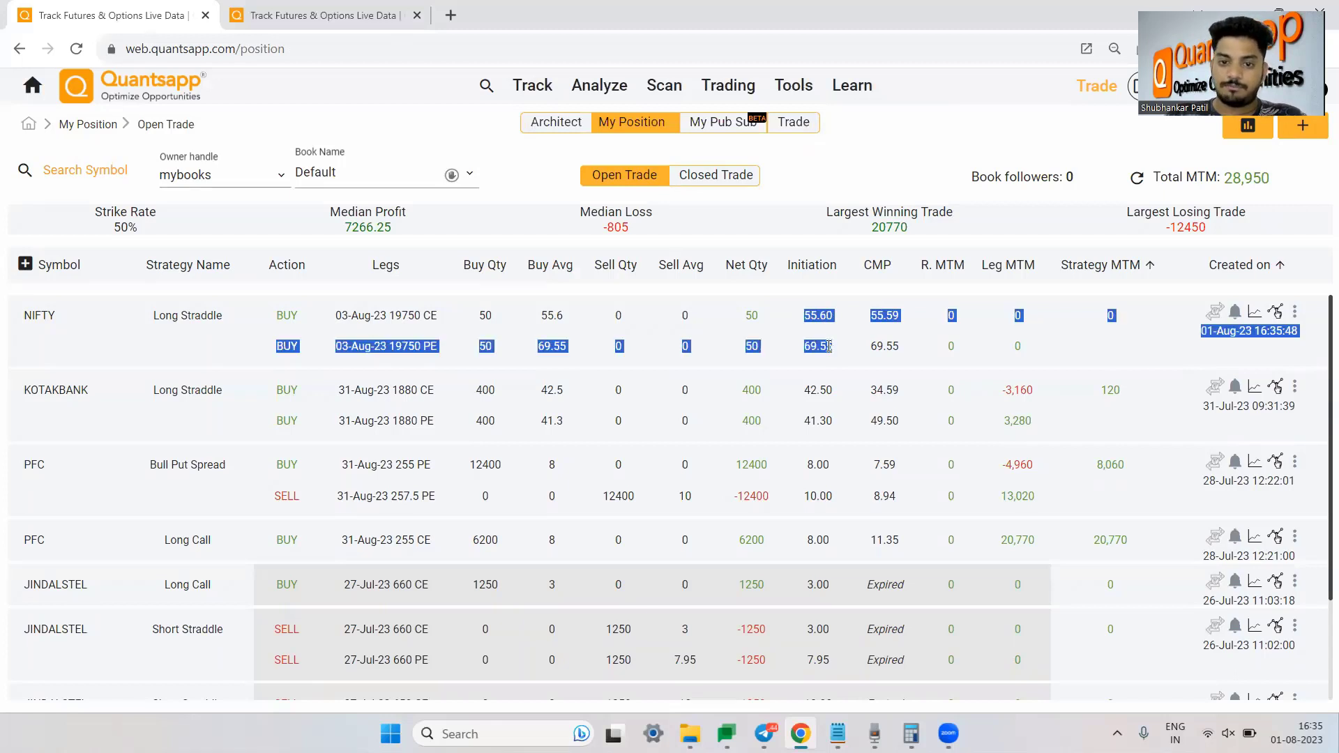
pyautogui.click(828, 346)
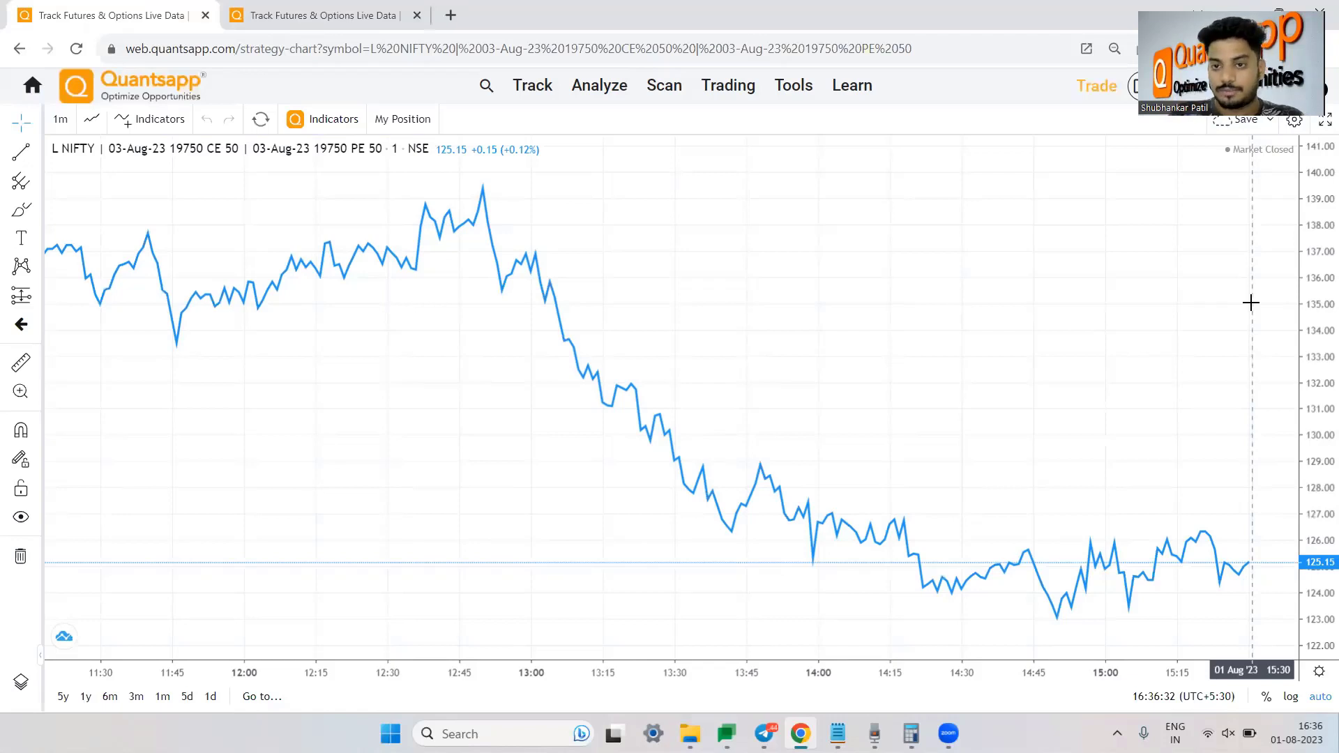
# Zoom the straddle's strategy chart out.
pyautogui.scroll(-2, 1250, 301)
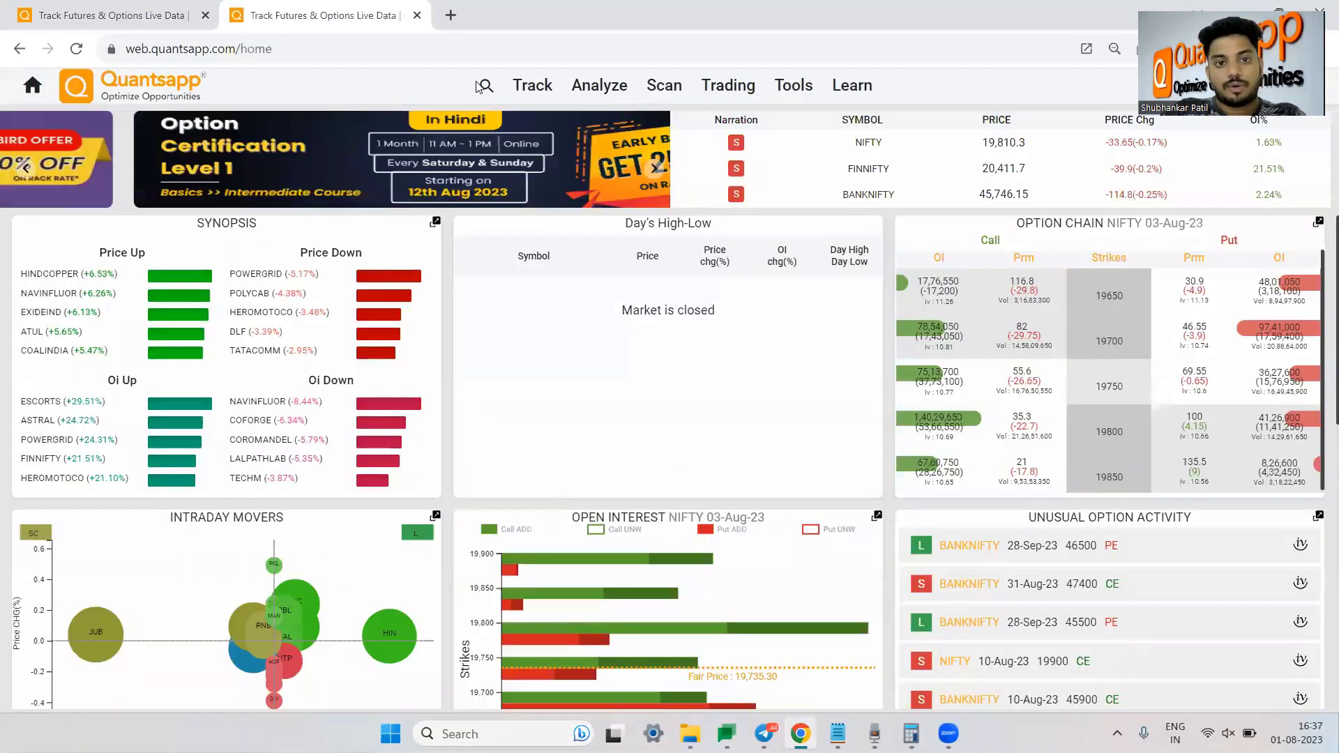
# Search 'archi' and reopen Options Architect.
pyautogui.click(483, 86)
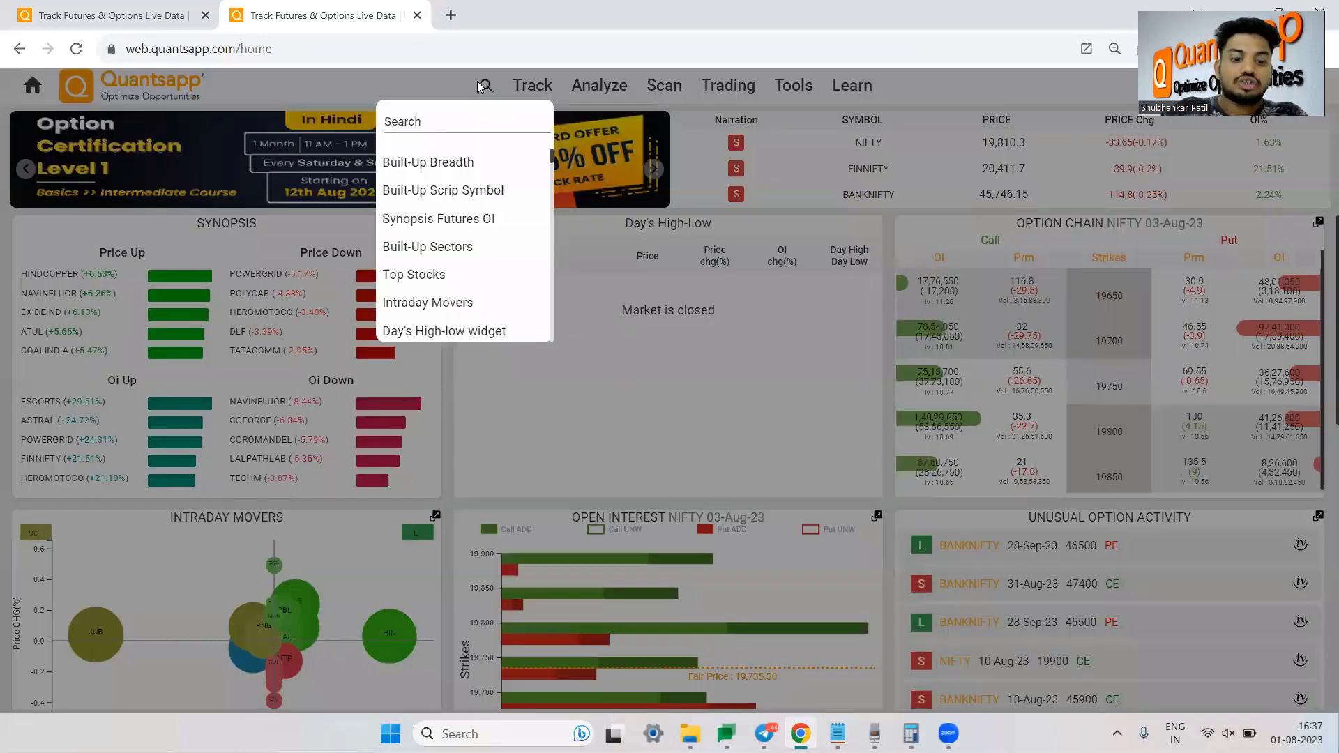
pyautogui.write('ar')
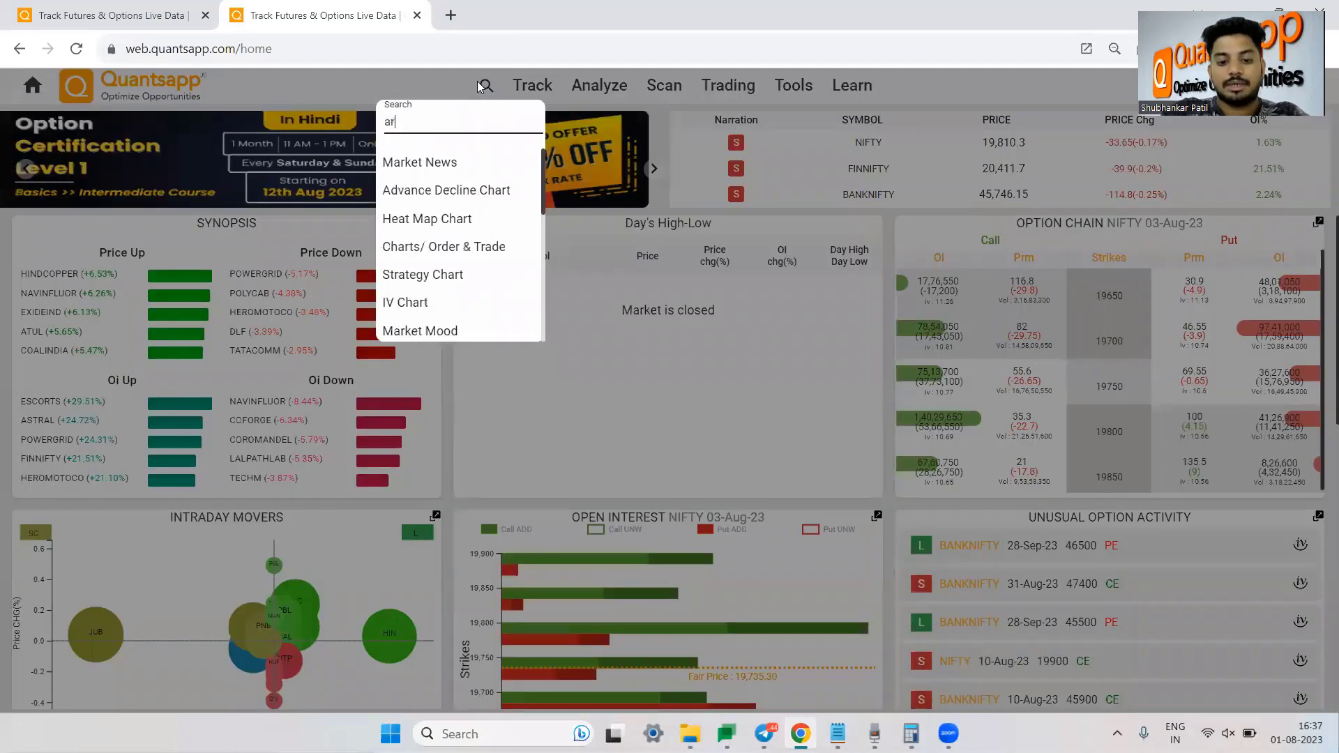
pyautogui.write('chi')
pyautogui.click(446, 158)
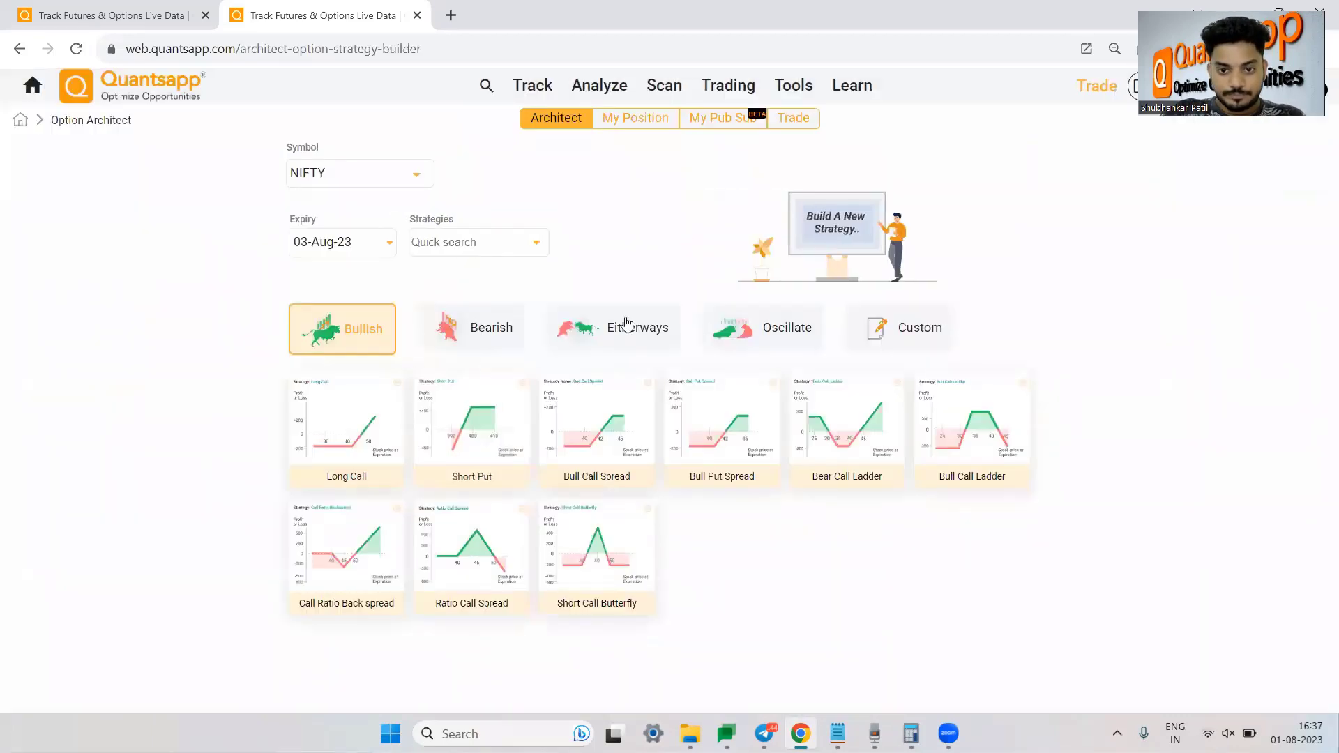
# Build an Oscillate Short Straddle selling the 19750 CE and PE, saved to Default.
pyautogui.click(778, 335)
pyautogui.click(972, 439)
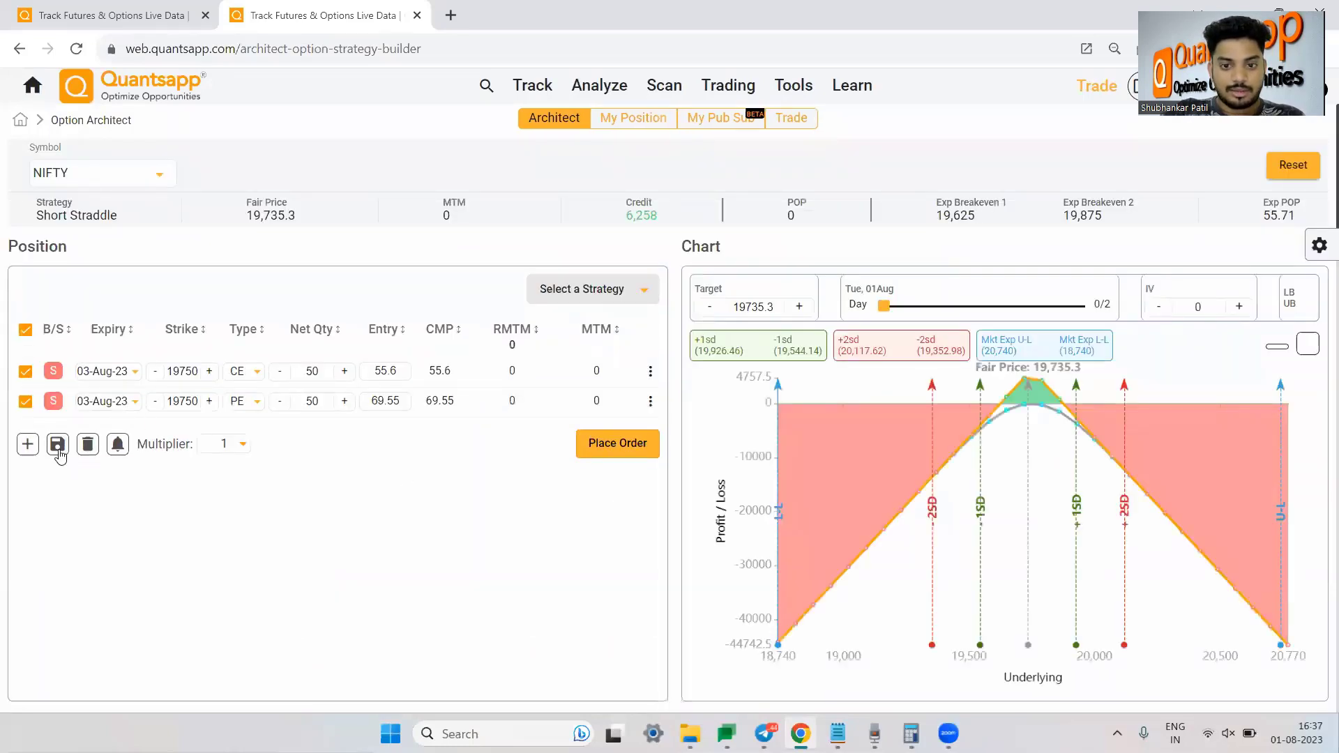
pyautogui.click(58, 447)
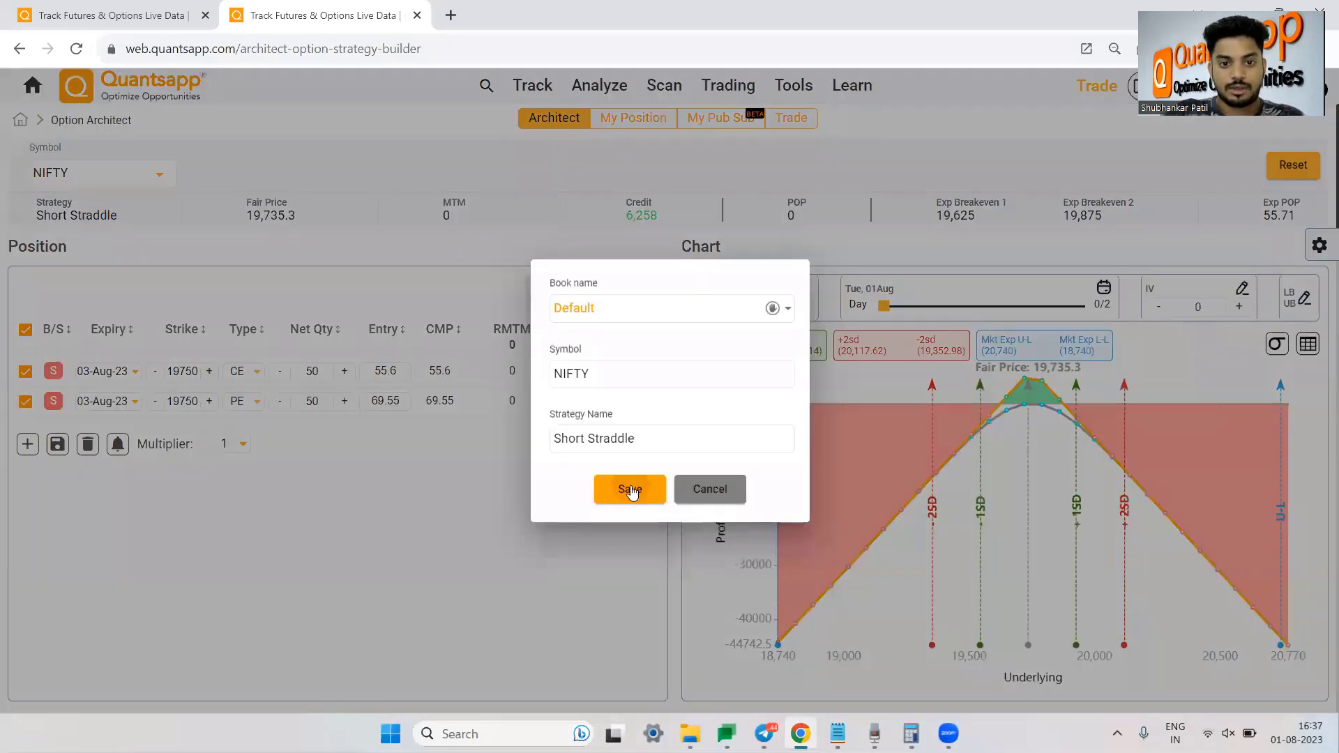
pyautogui.click(629, 489)
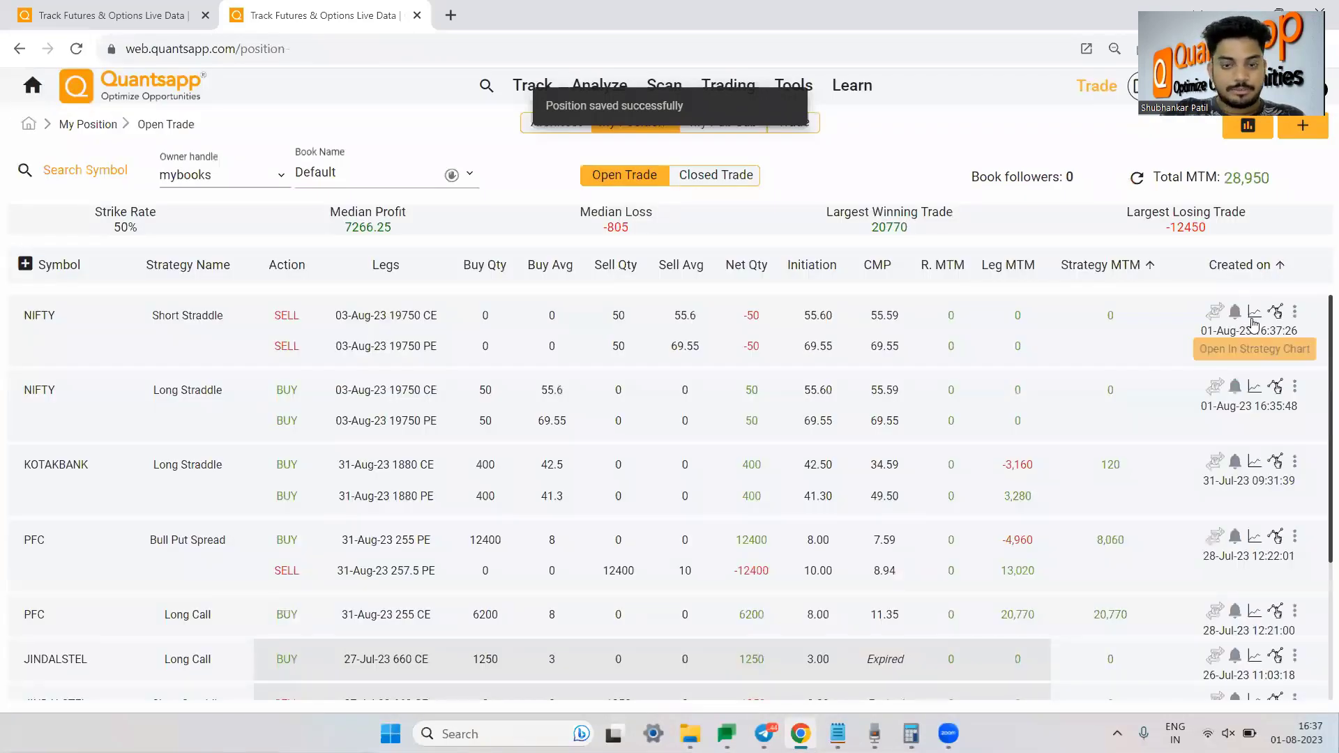
# Open the NIFTY 03-Aug-23 19750 CE/PE short straddle's premium chart and zoom its time axis.
pyautogui.click(1253, 319)
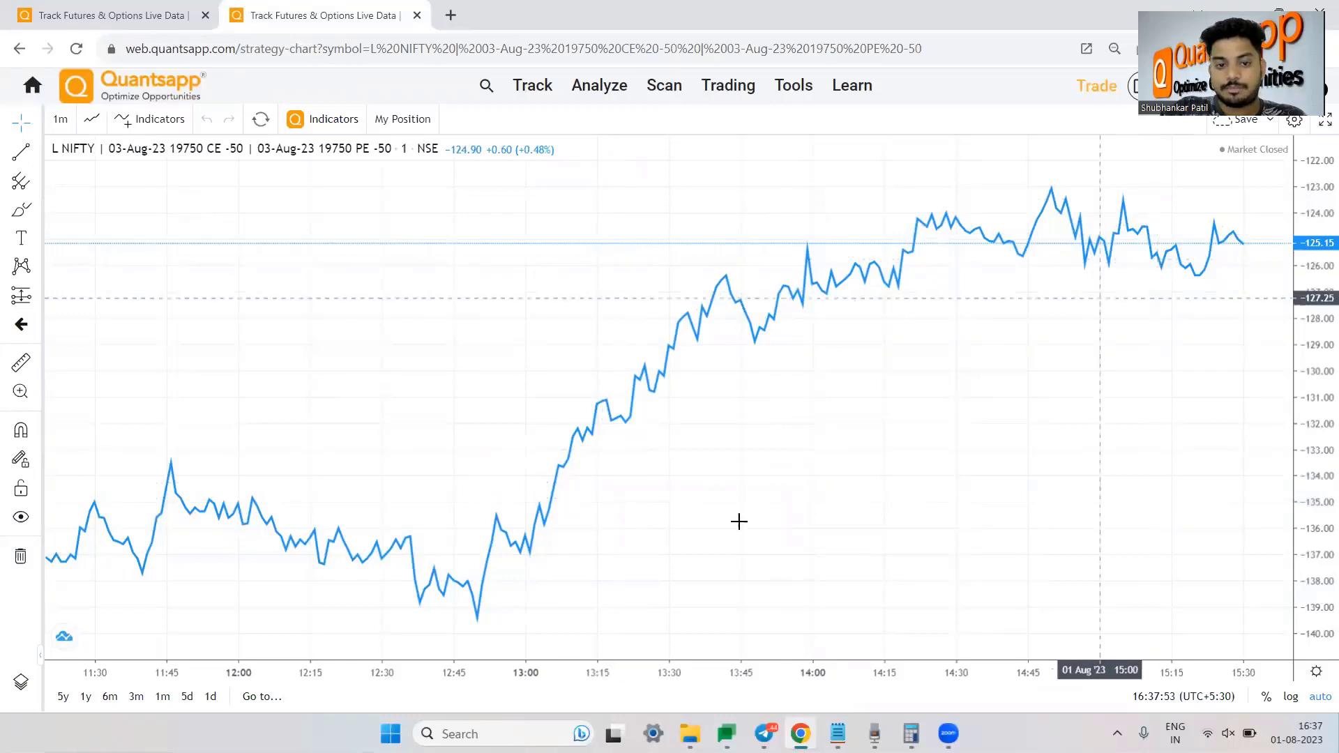
pyautogui.scroll(-2, 738, 522)
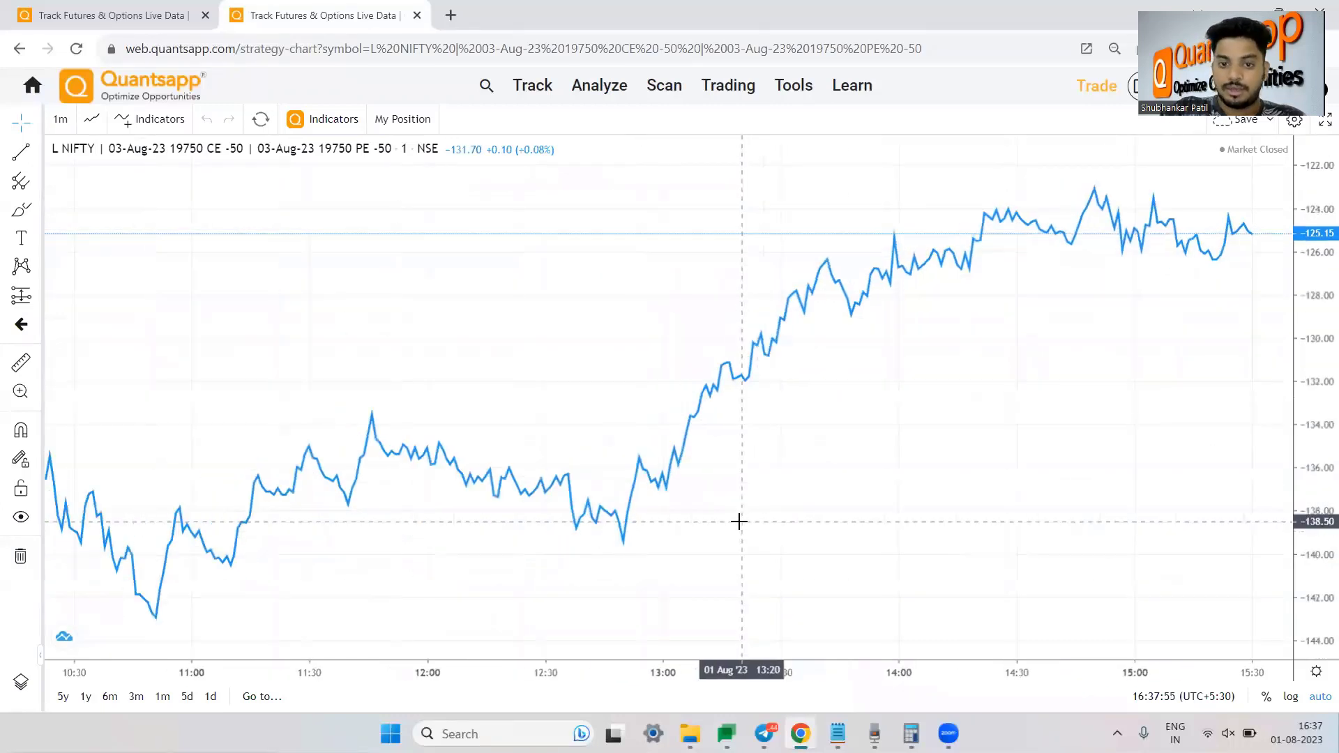
pyautogui.scroll(2, 739, 522)
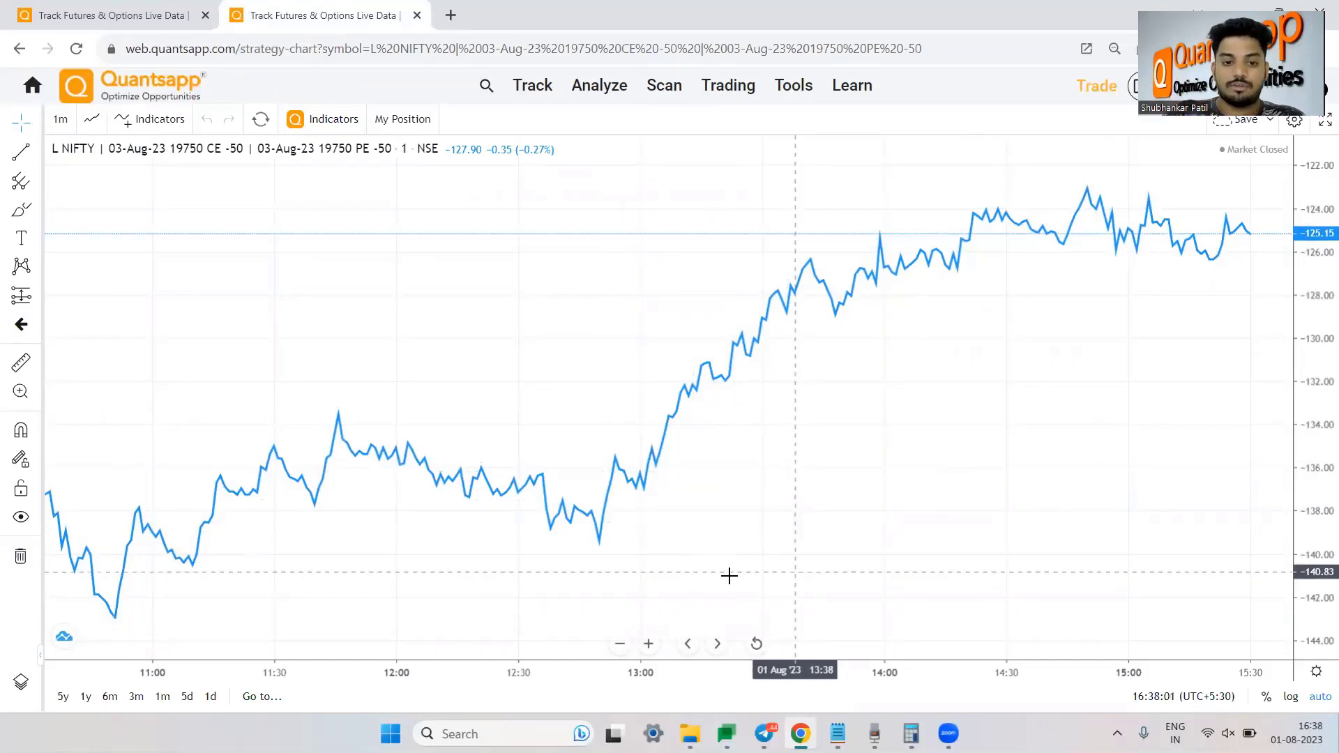
pyautogui.scroll(-2, 497, 557)
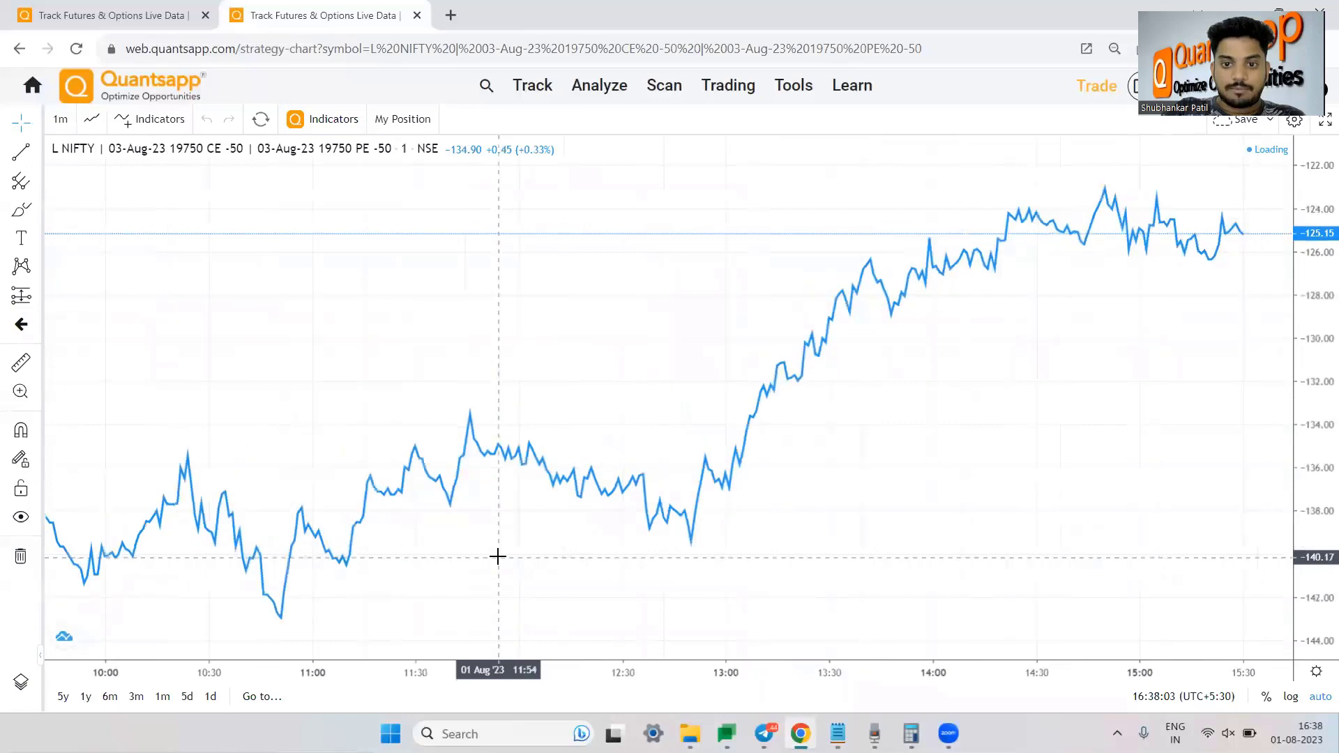
# On the long straddle's premium chart, draw a horizontal ray at the 133.37 low, then zoom out.
pyautogui.click(73, 7)
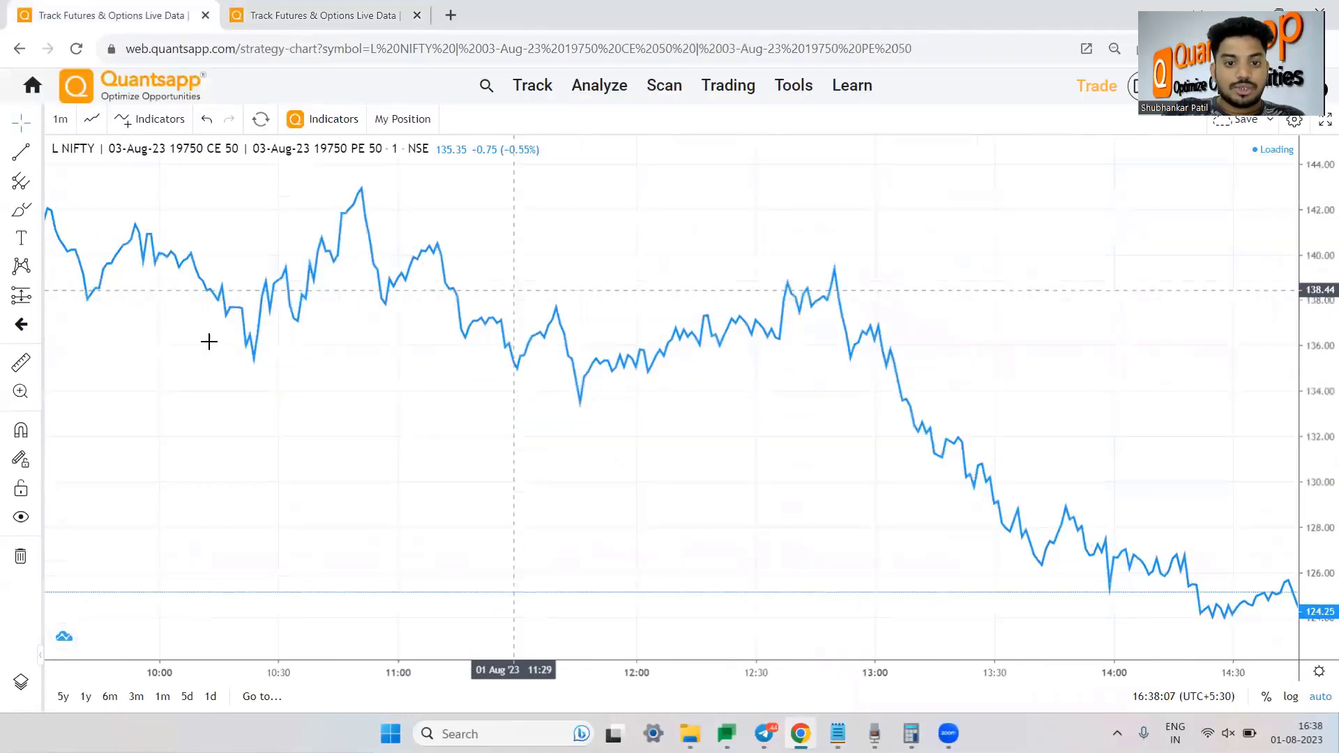
pyautogui.click(39, 157)
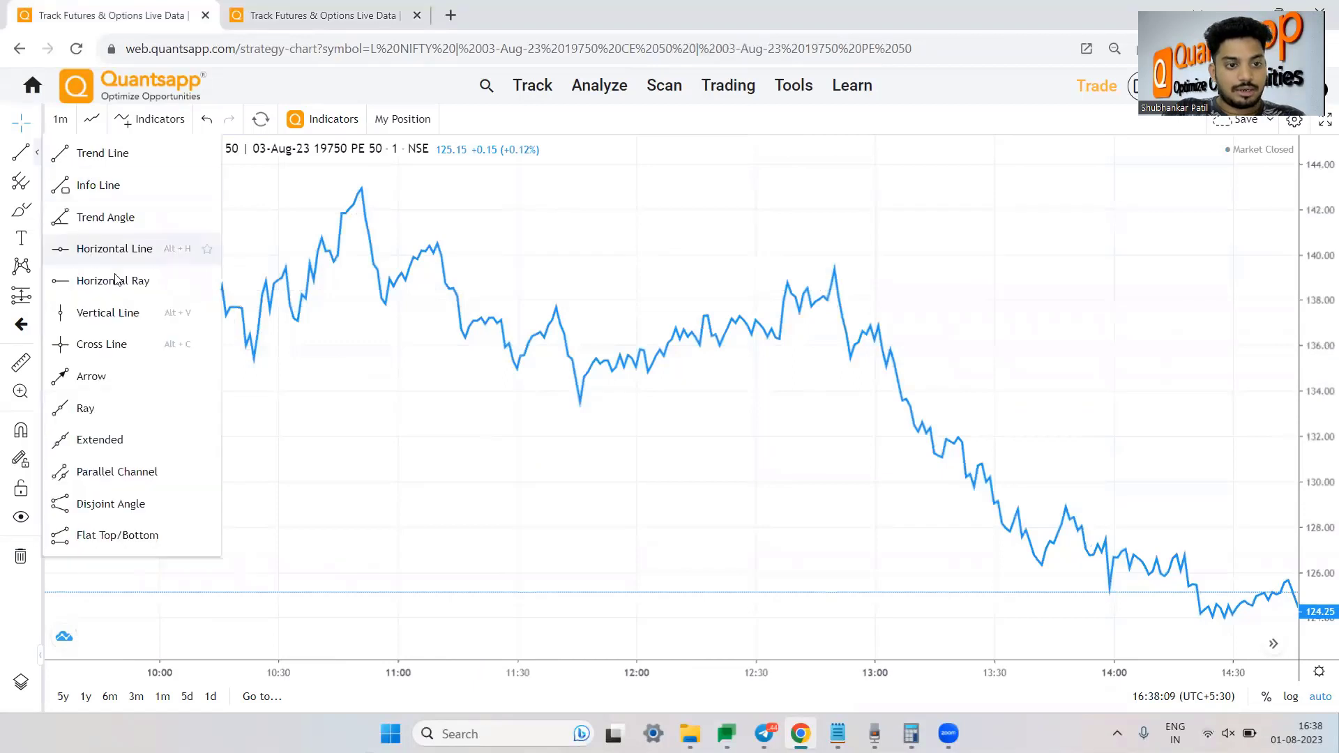
pyautogui.click(170, 279)
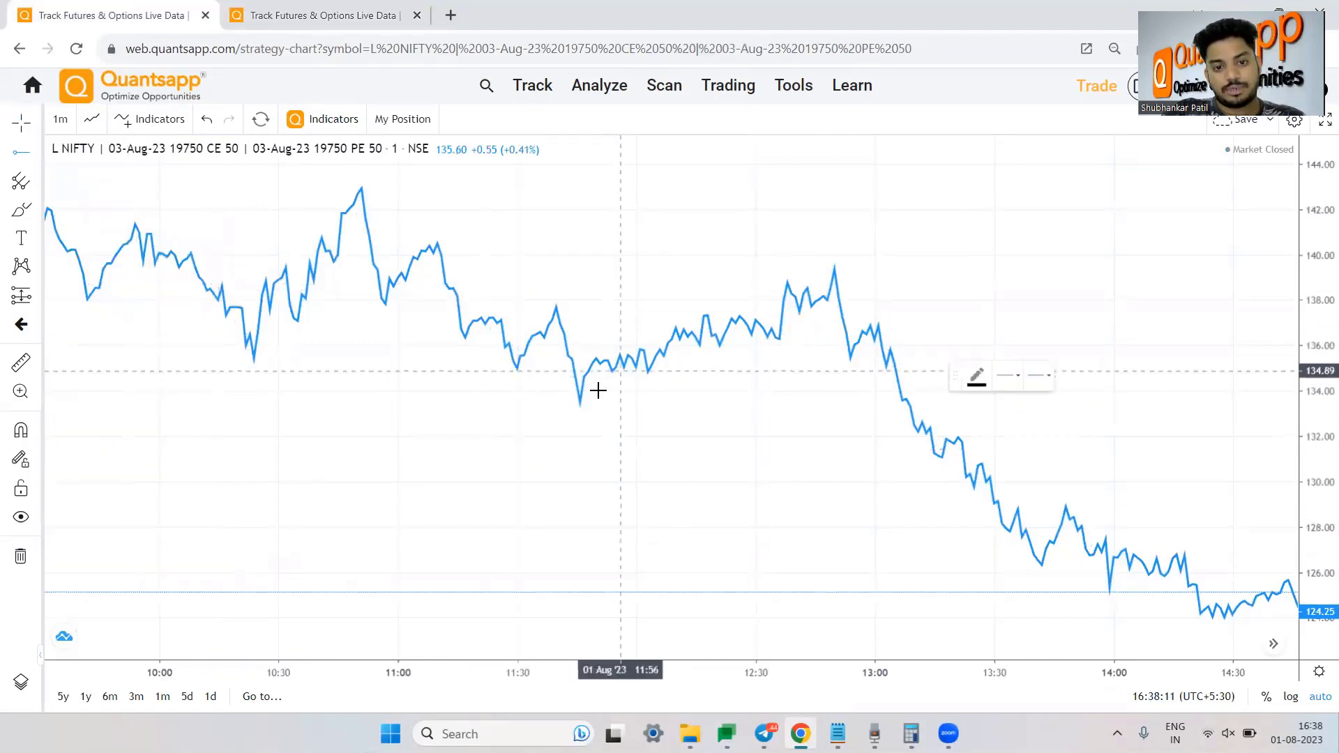
pyautogui.click(580, 405)
pyautogui.click(635, 455)
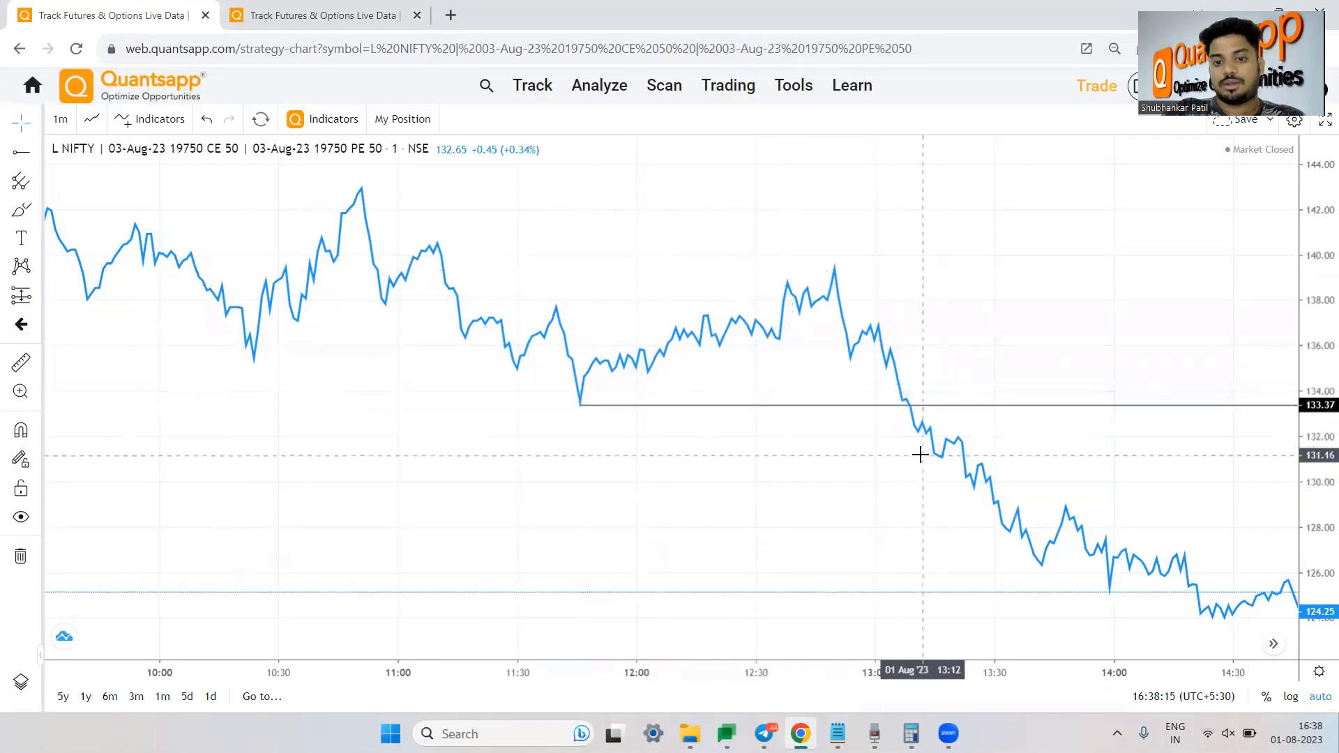
pyautogui.scroll(3, 795, 397)
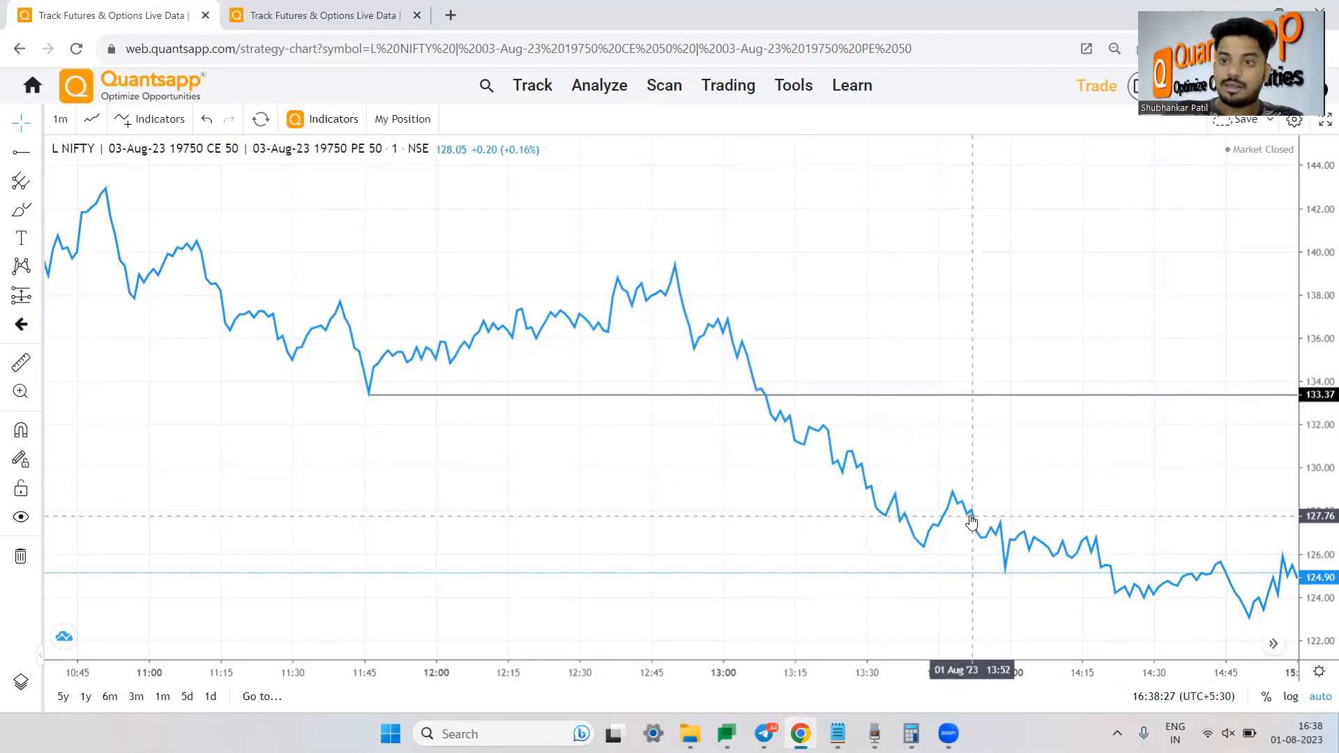
pyautogui.scroll(-5, 972, 522)
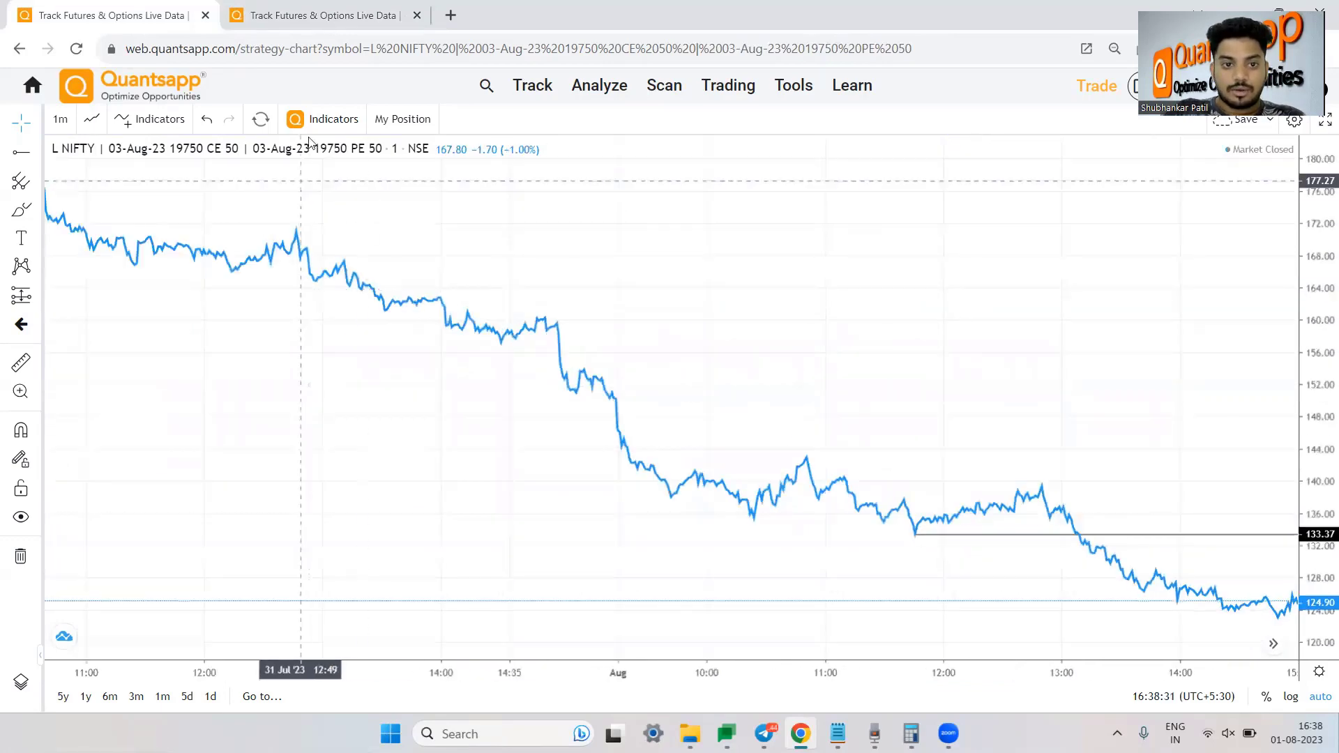
# Apply the Greeks-THETA indicator below the long straddle chart and zoom to show theta near -31.00.
pyautogui.click(328, 119)
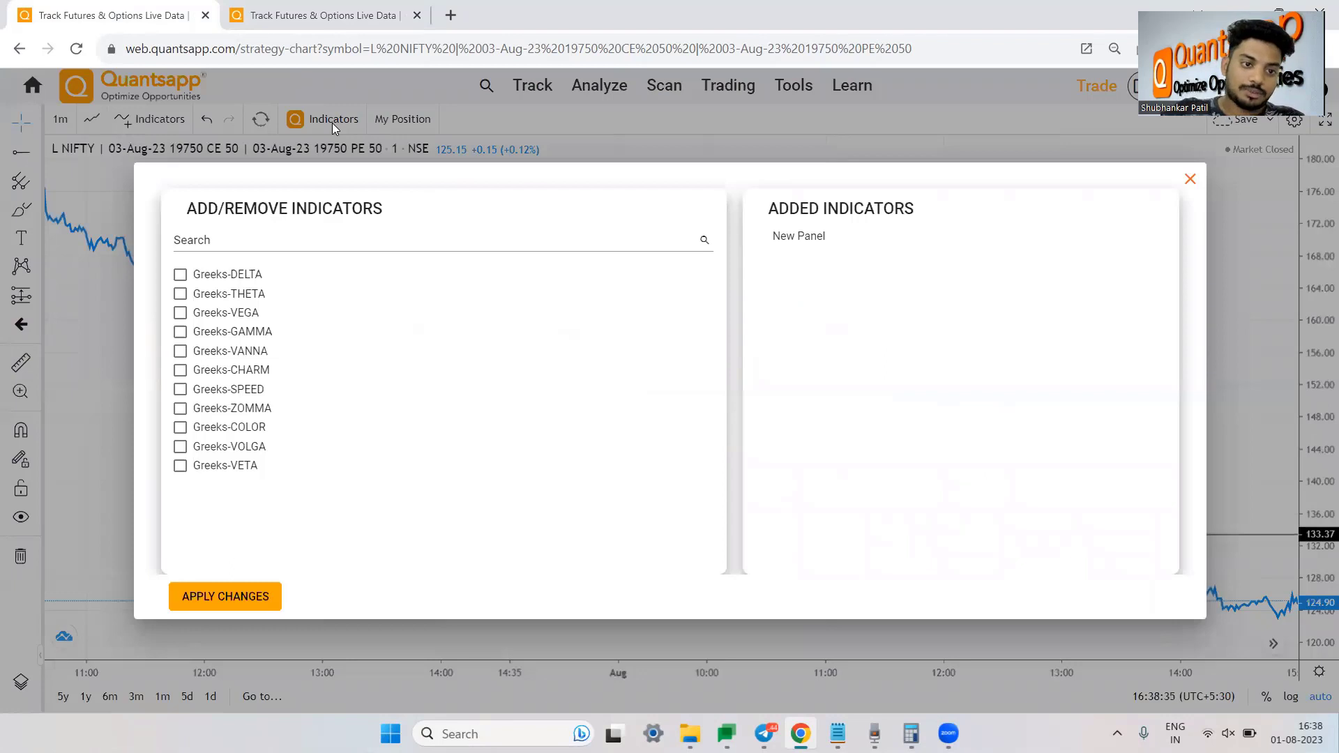
pyautogui.click(216, 300)
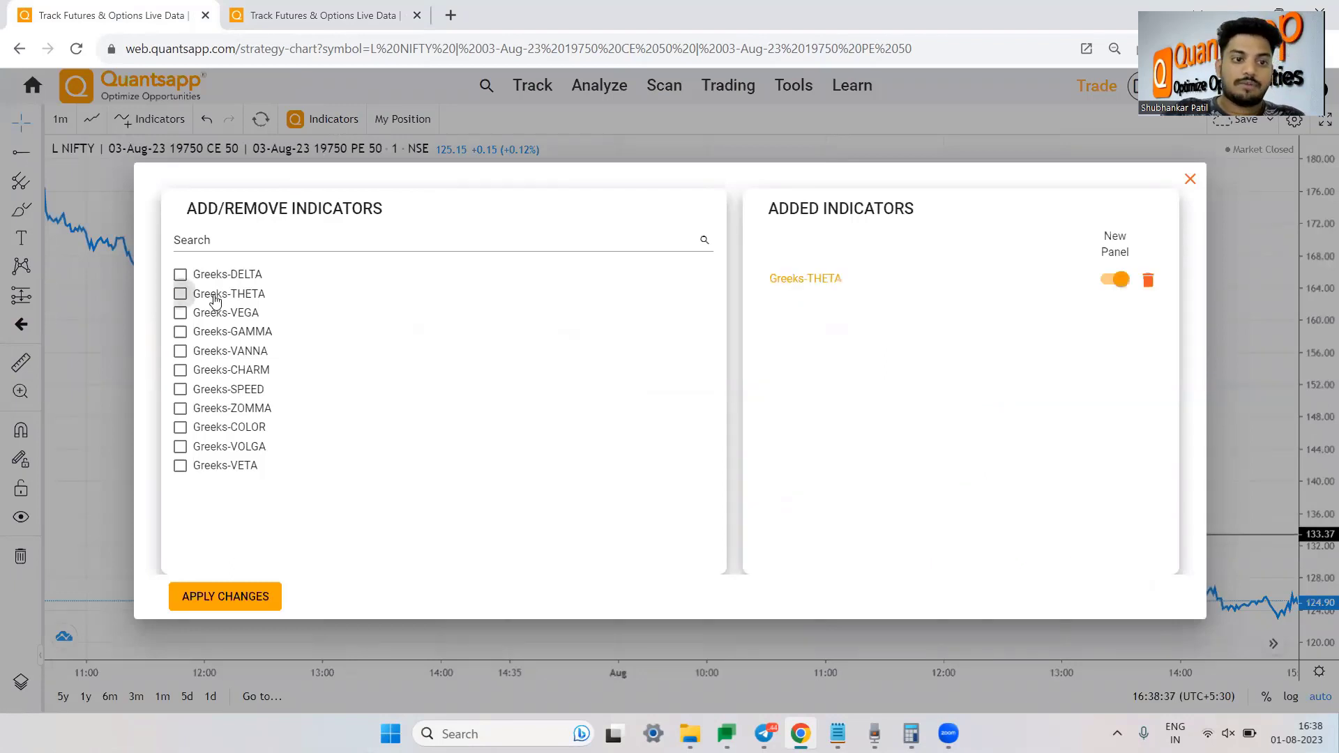
pyautogui.click(225, 597)
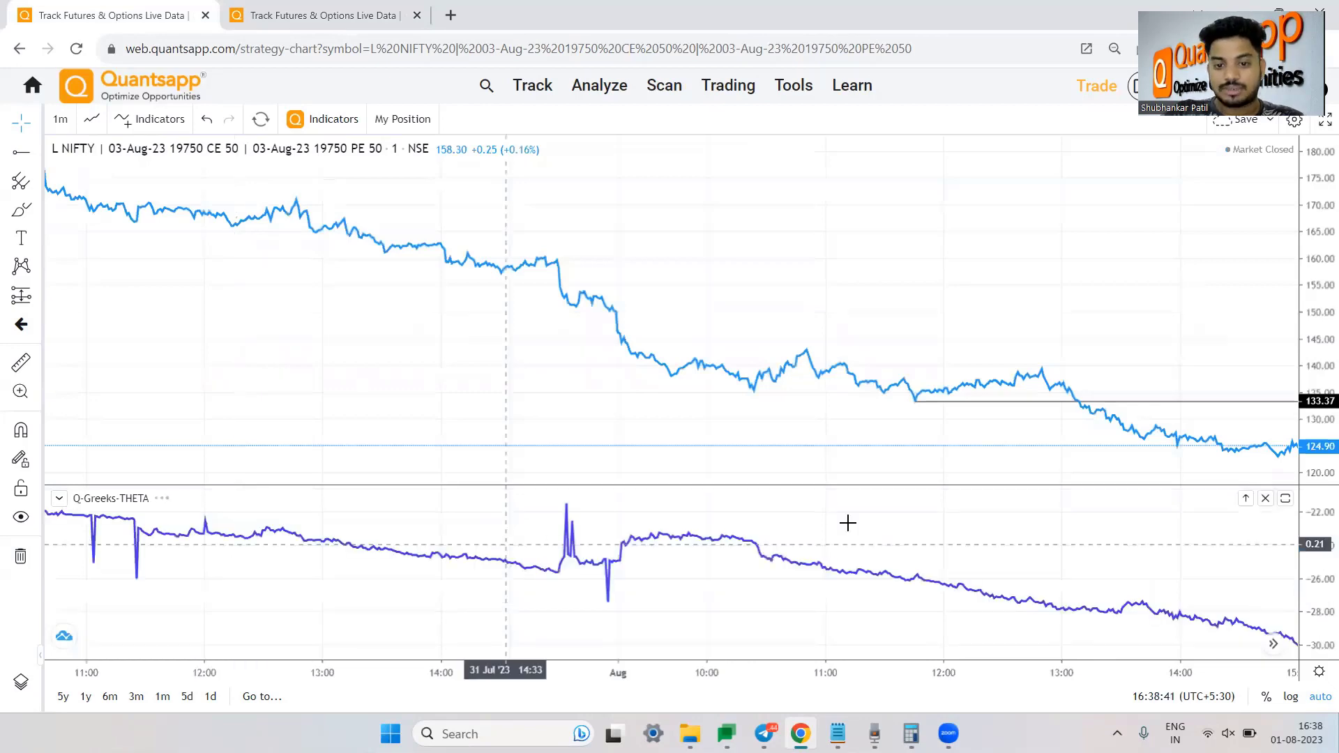
pyautogui.scroll(5, 847, 523)
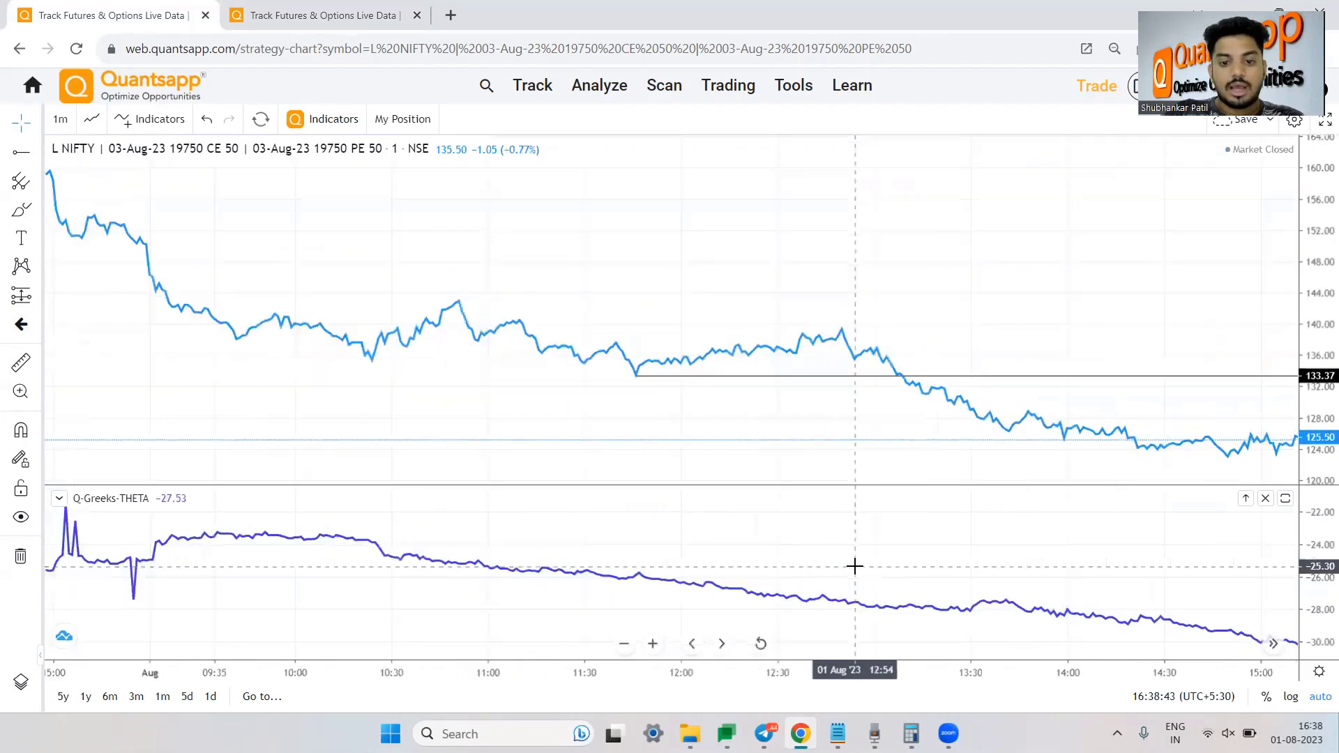
pyautogui.scroll(1, 906, 558)
pyautogui.hscroll(3, 545, 516)
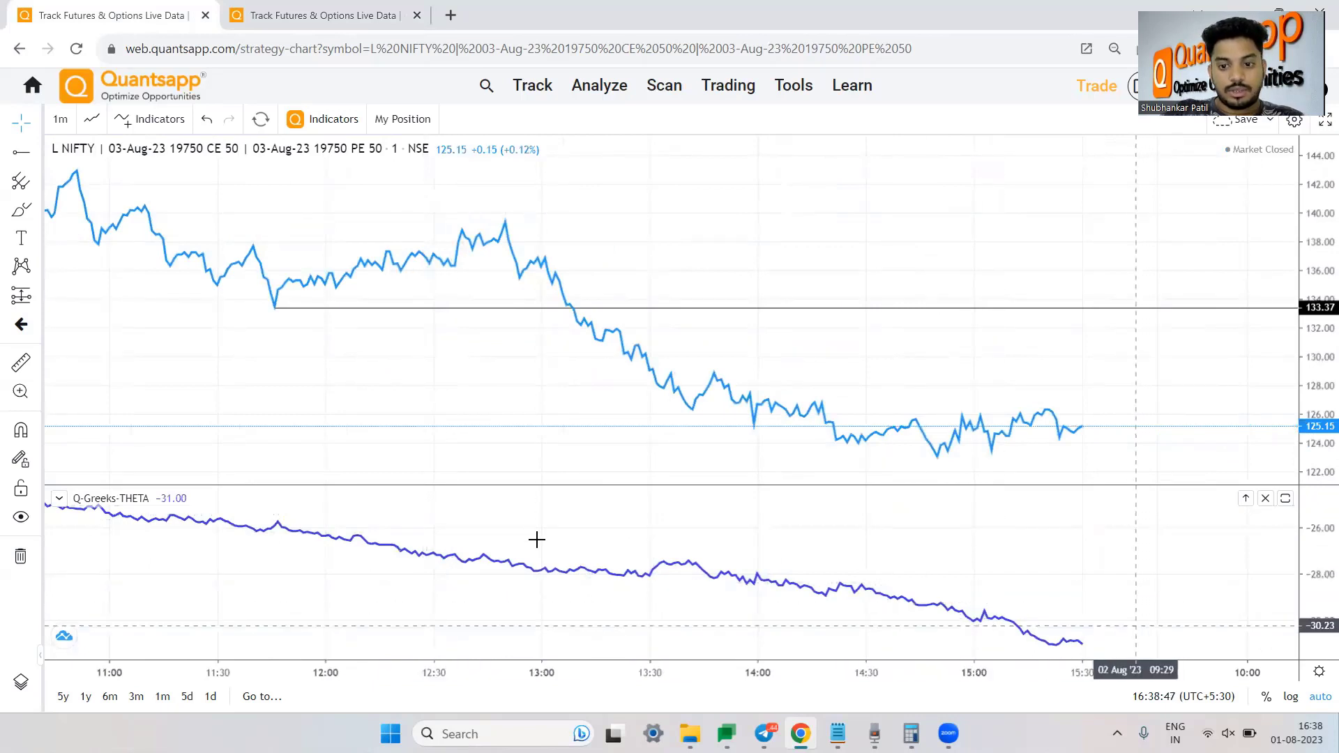
pyautogui.scroll(3, 298, 434)
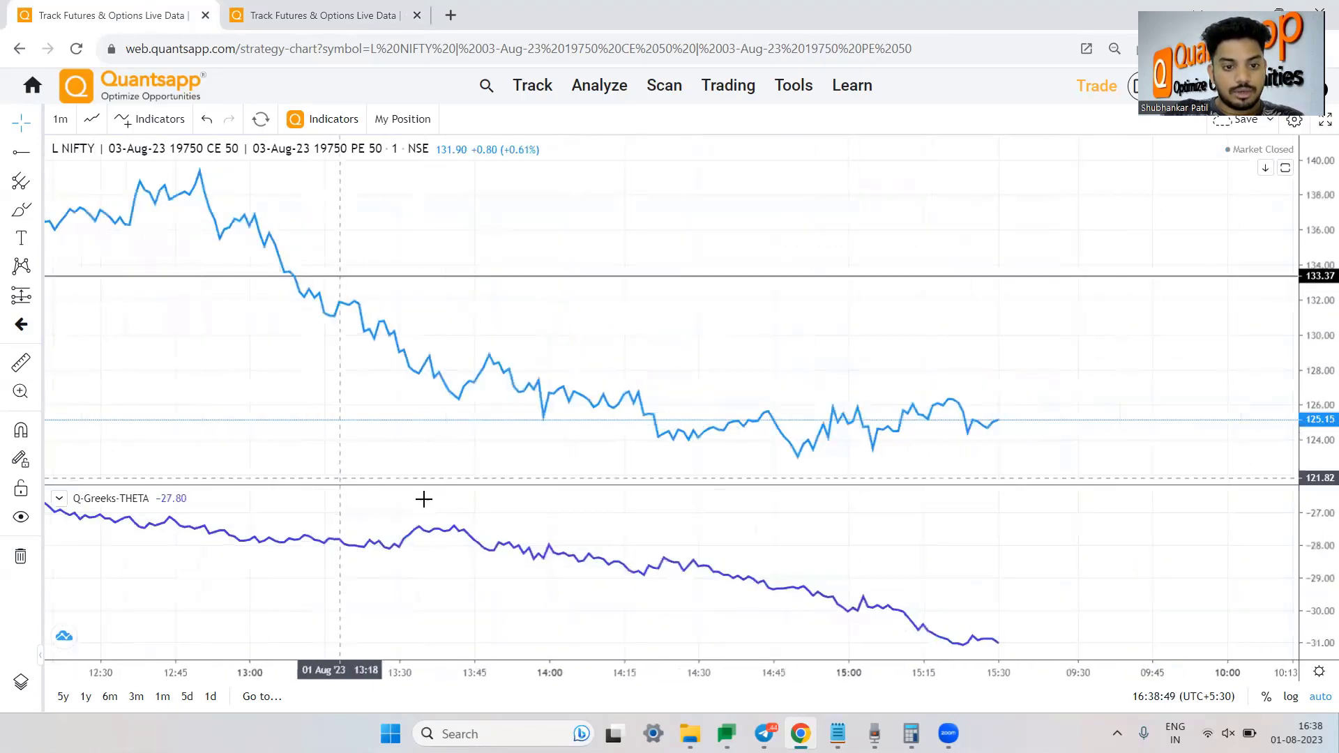
pyautogui.scroll(-2, 442, 552)
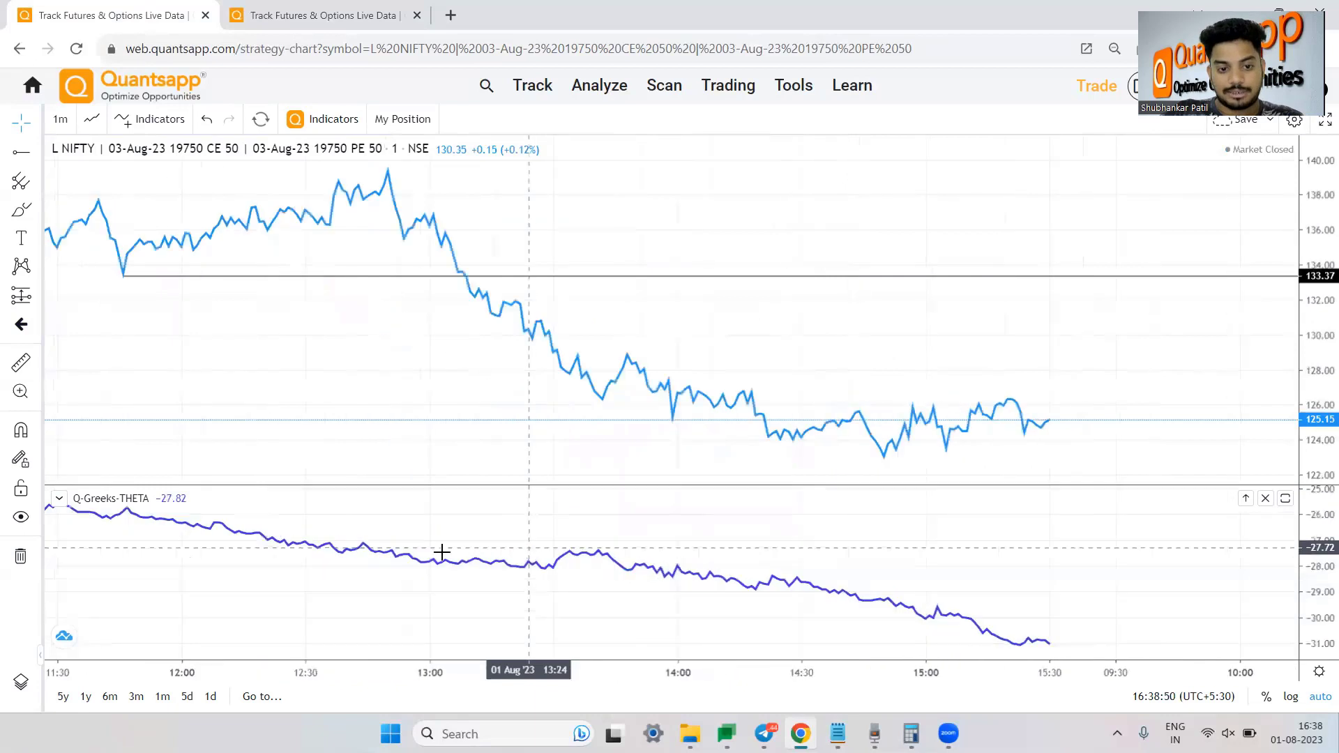
pyautogui.scroll(-1, 442, 552)
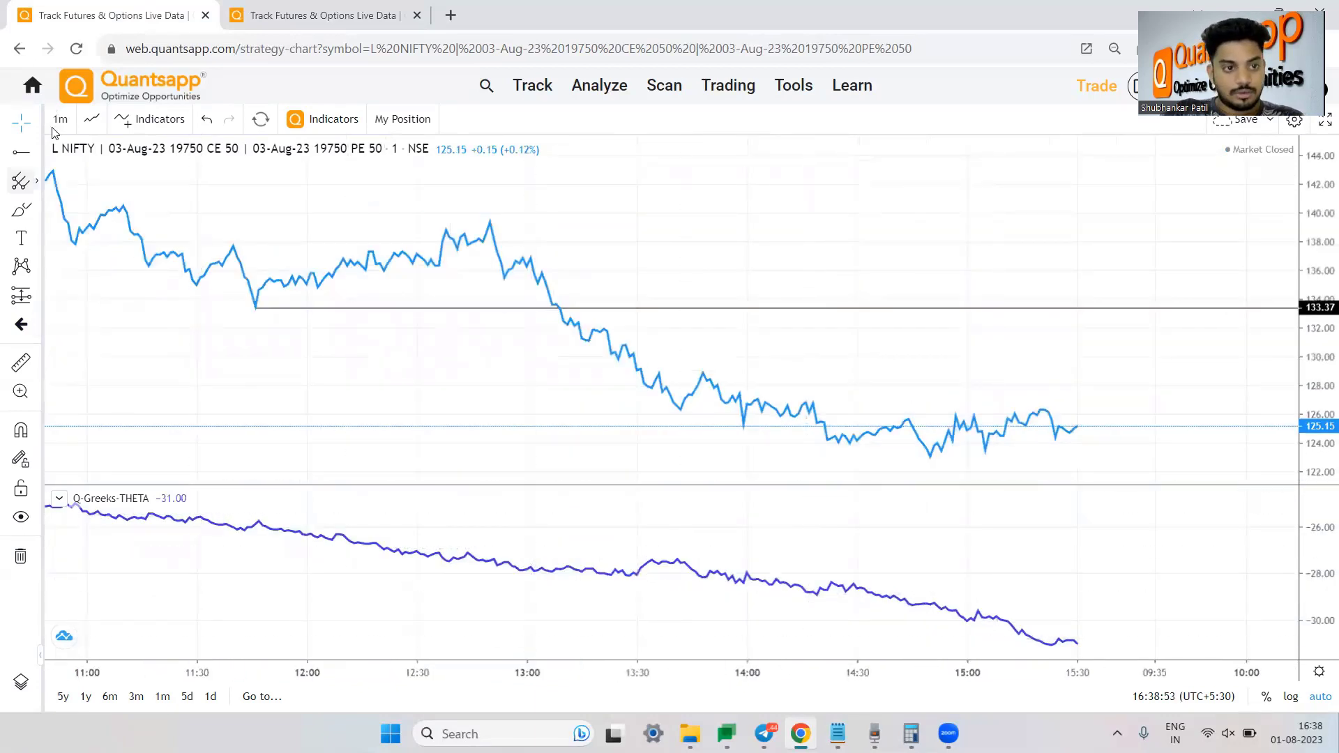
pyautogui.click(36, 153)
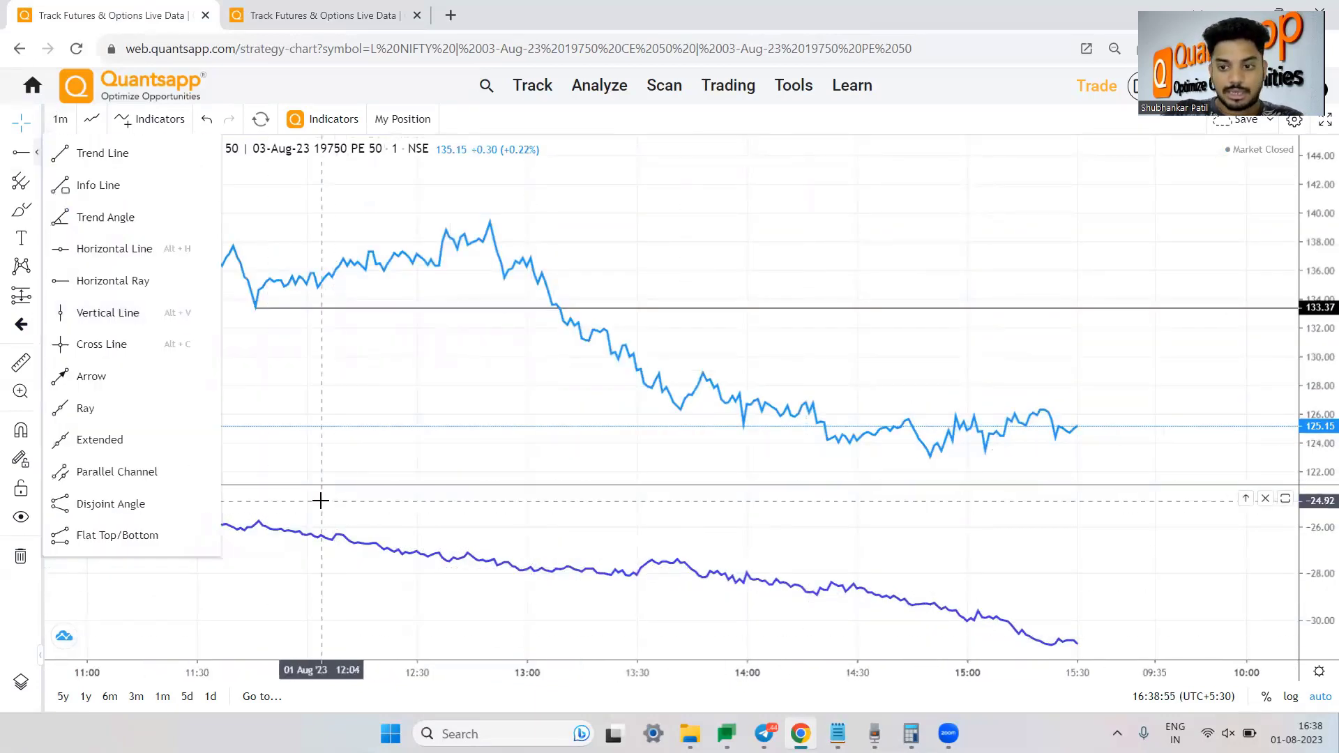
pyautogui.click(321, 501)
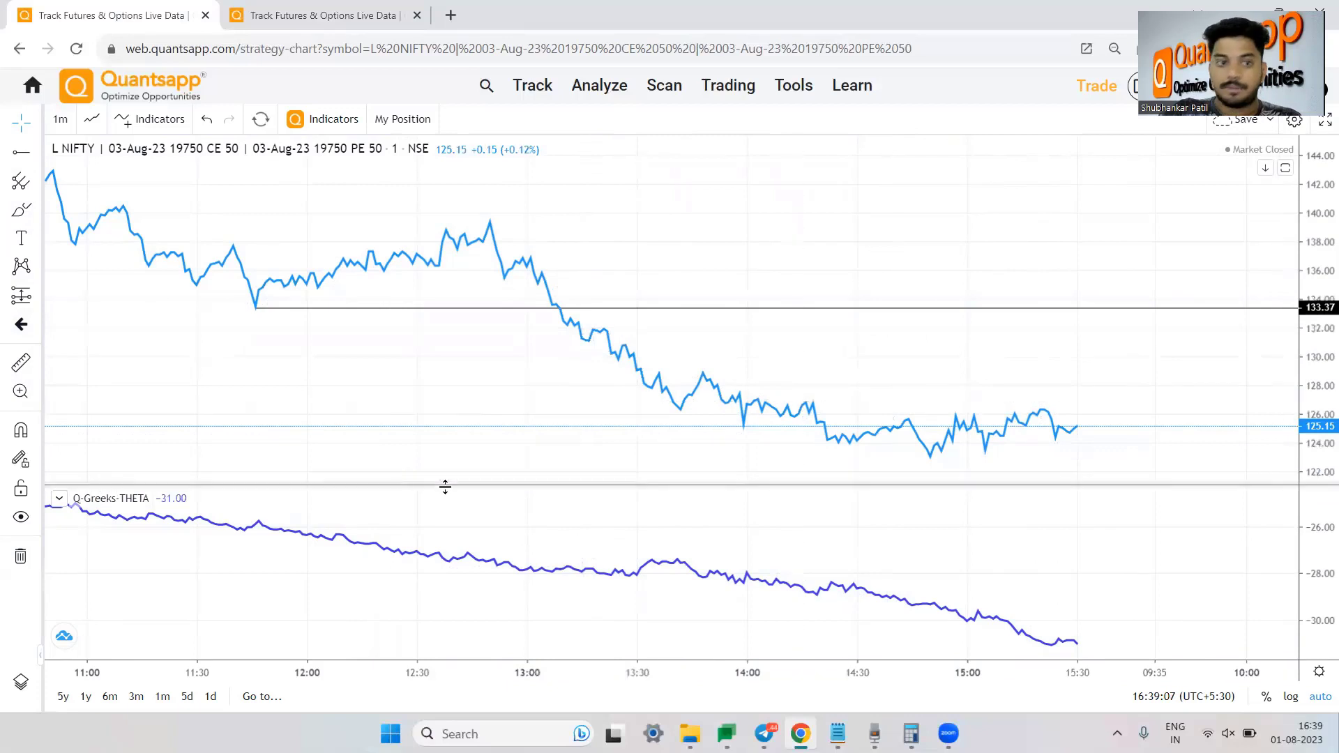
pyautogui.click(37, 153)
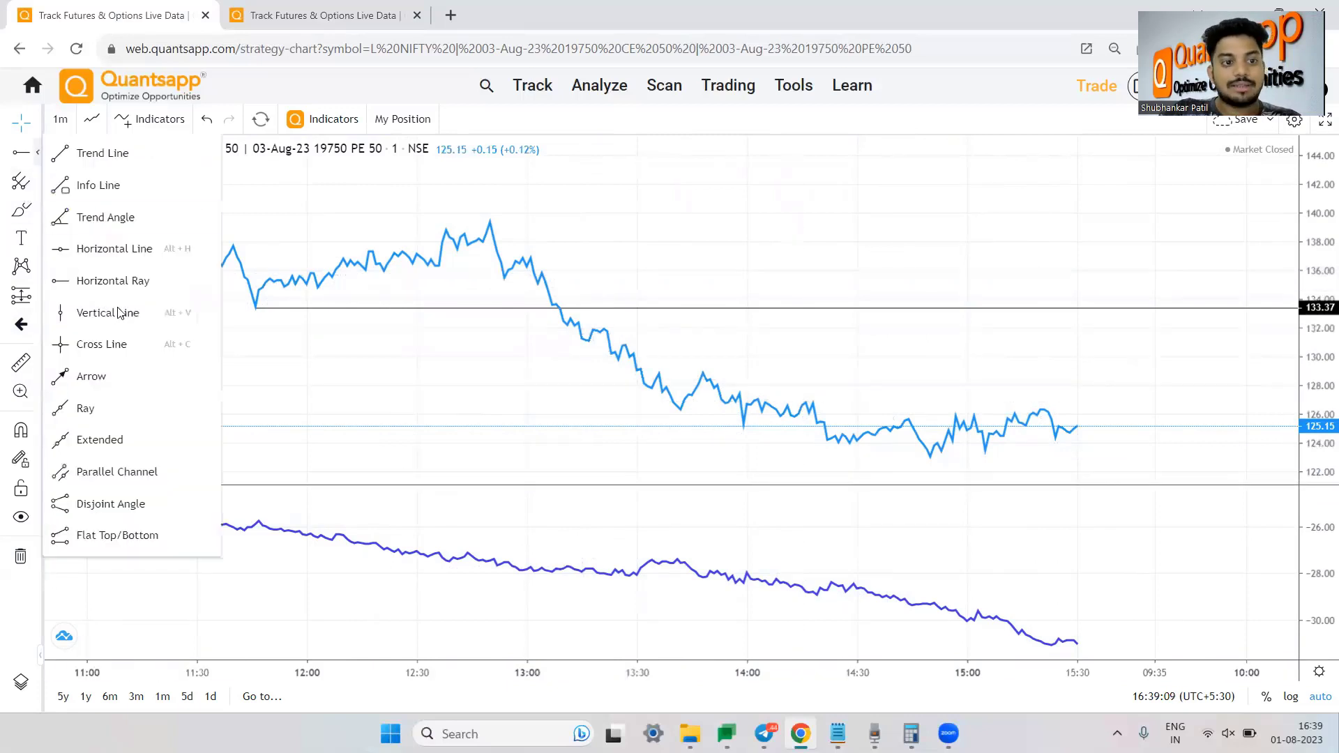
pyautogui.click(118, 378)
pyautogui.moveTo(317, 510); pyautogui.dragTo(967, 533)
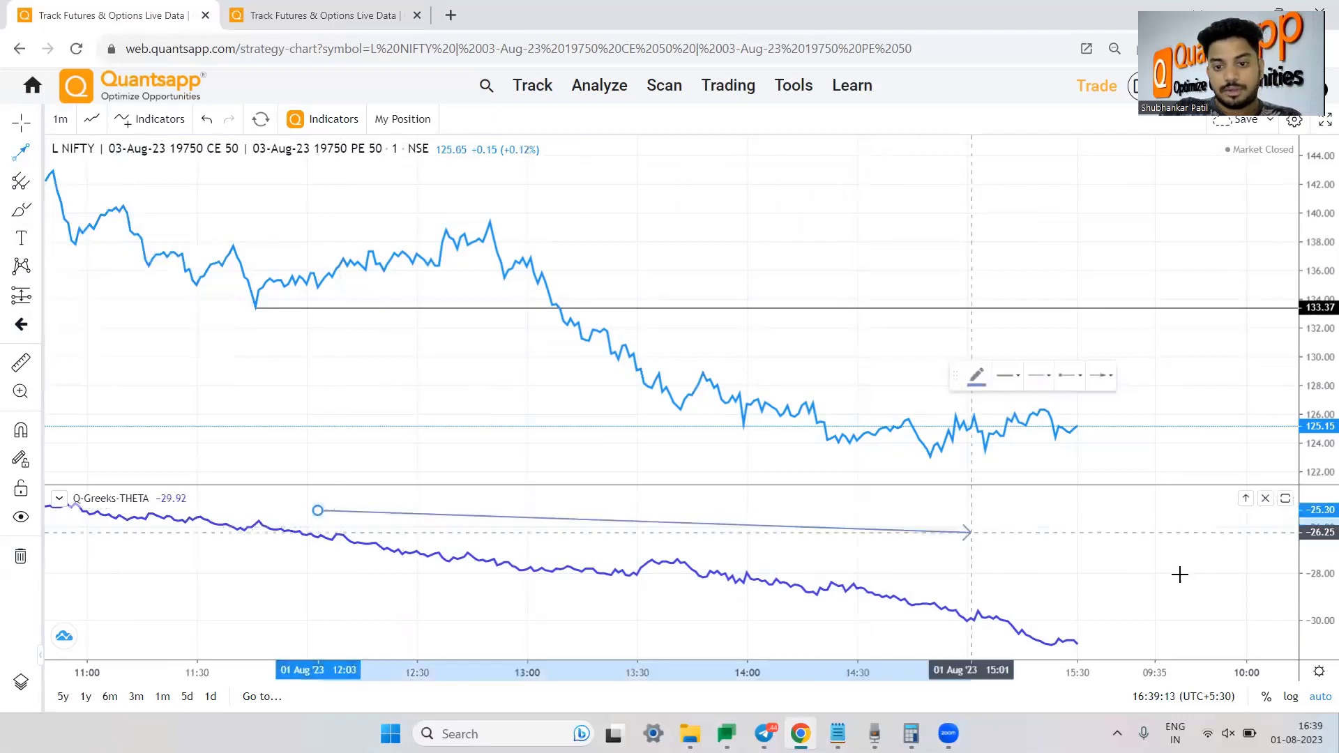
pyautogui.click(1069, 616)
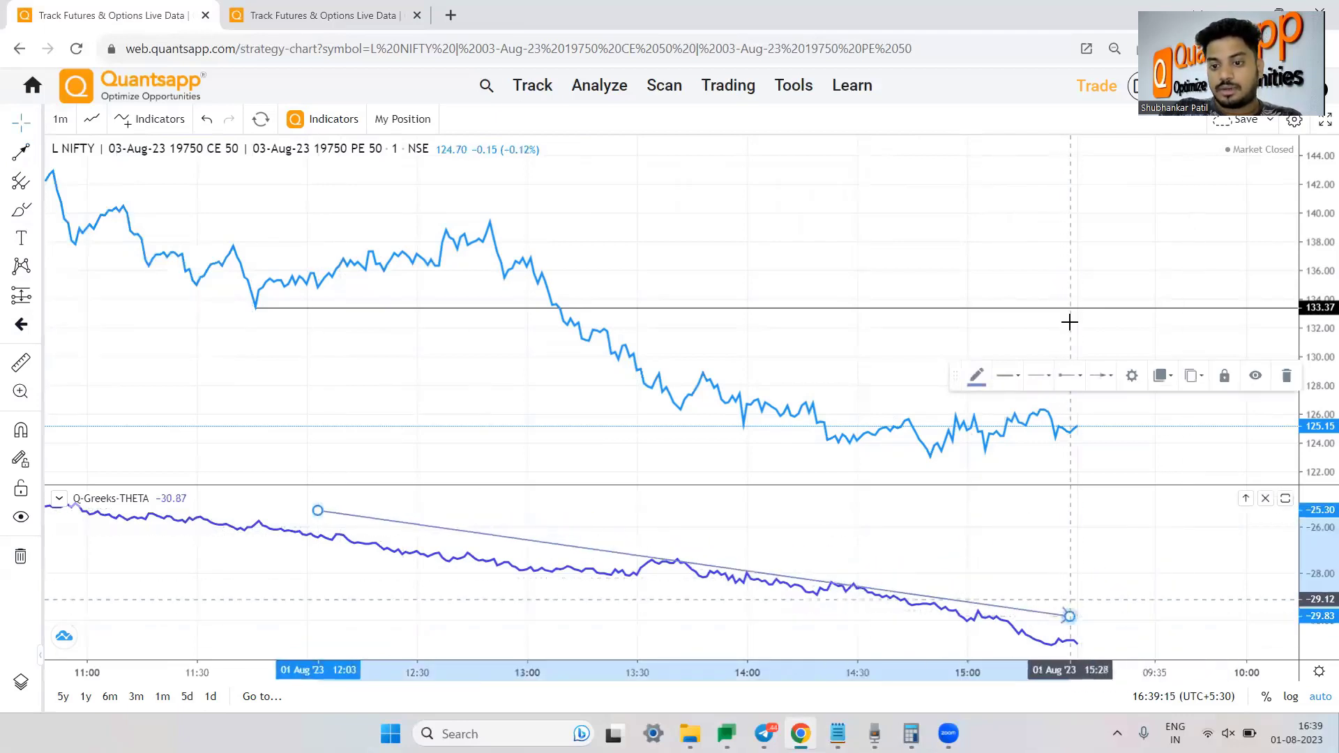
pyautogui.click(1043, 239)
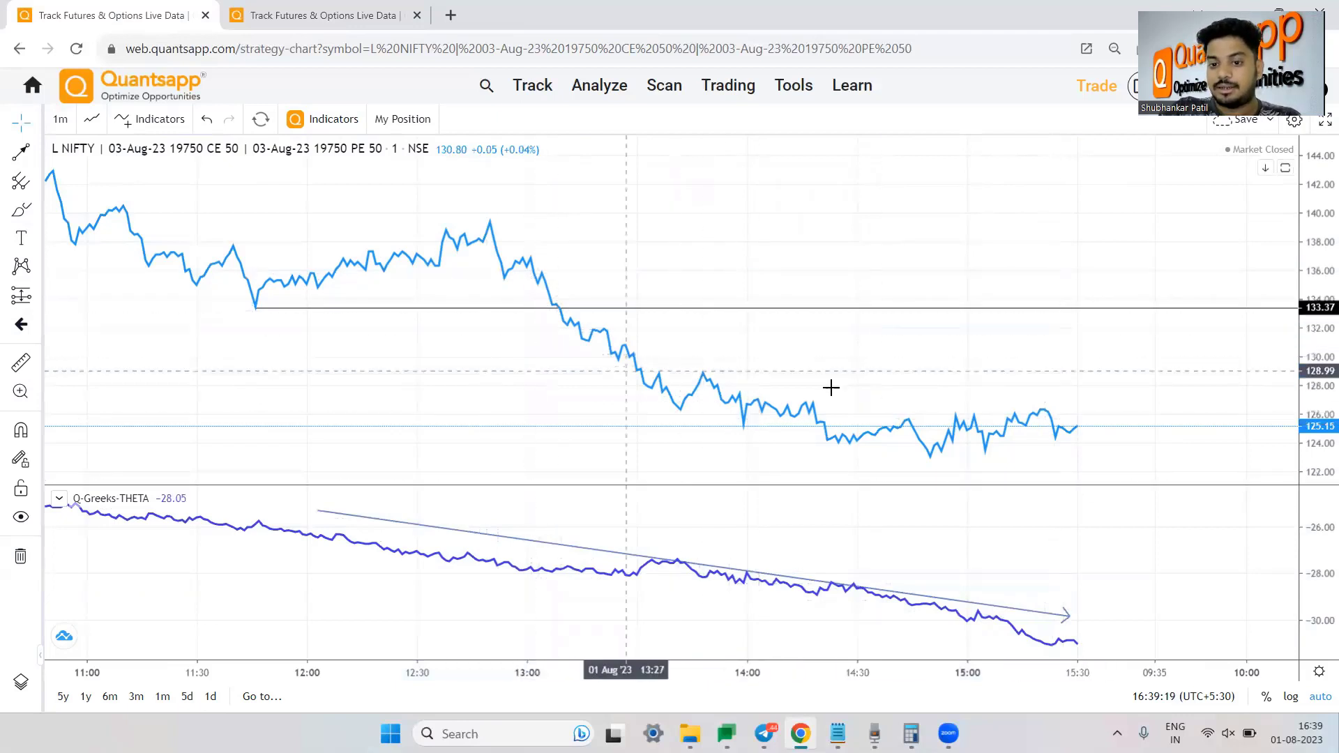
pyautogui.click(602, 548)
pyautogui.press('Delete')
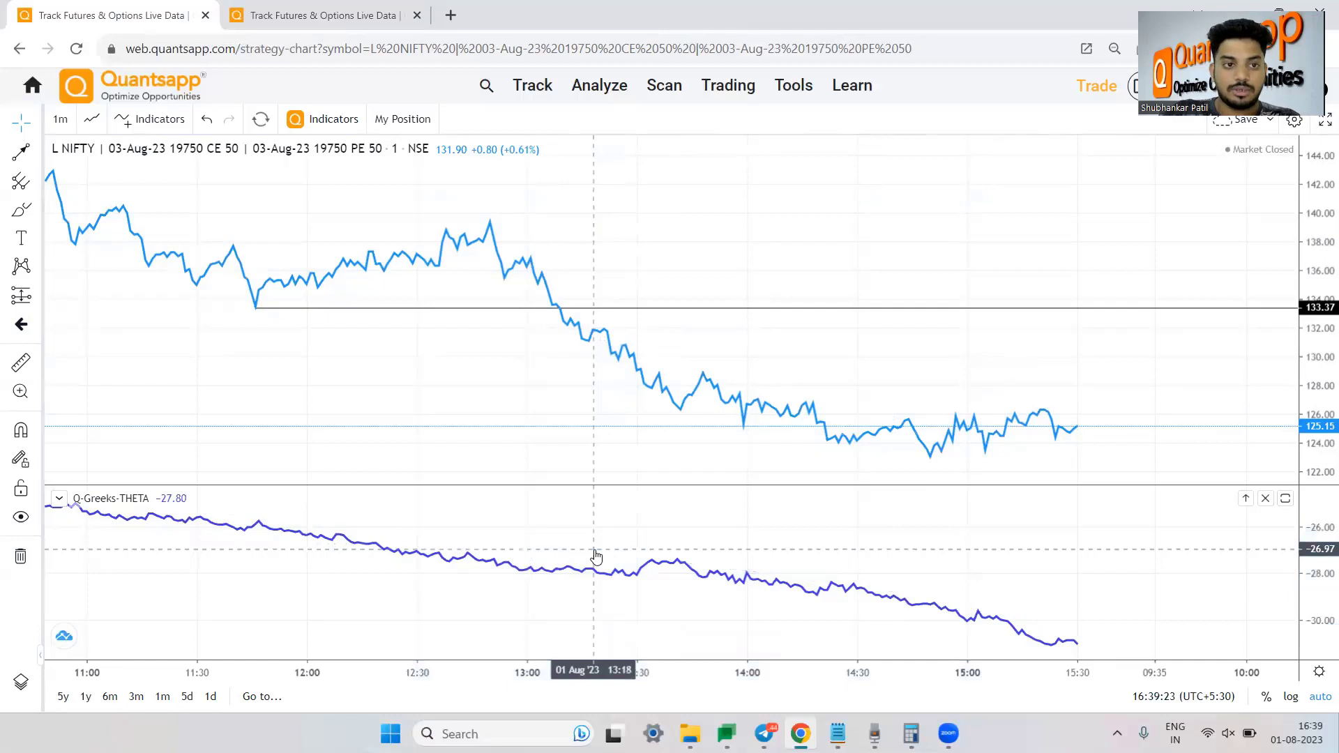
# Go back to the short straddle chart's tab, then to the Quantsapp home dashboard.
pyautogui.click(252, 6)
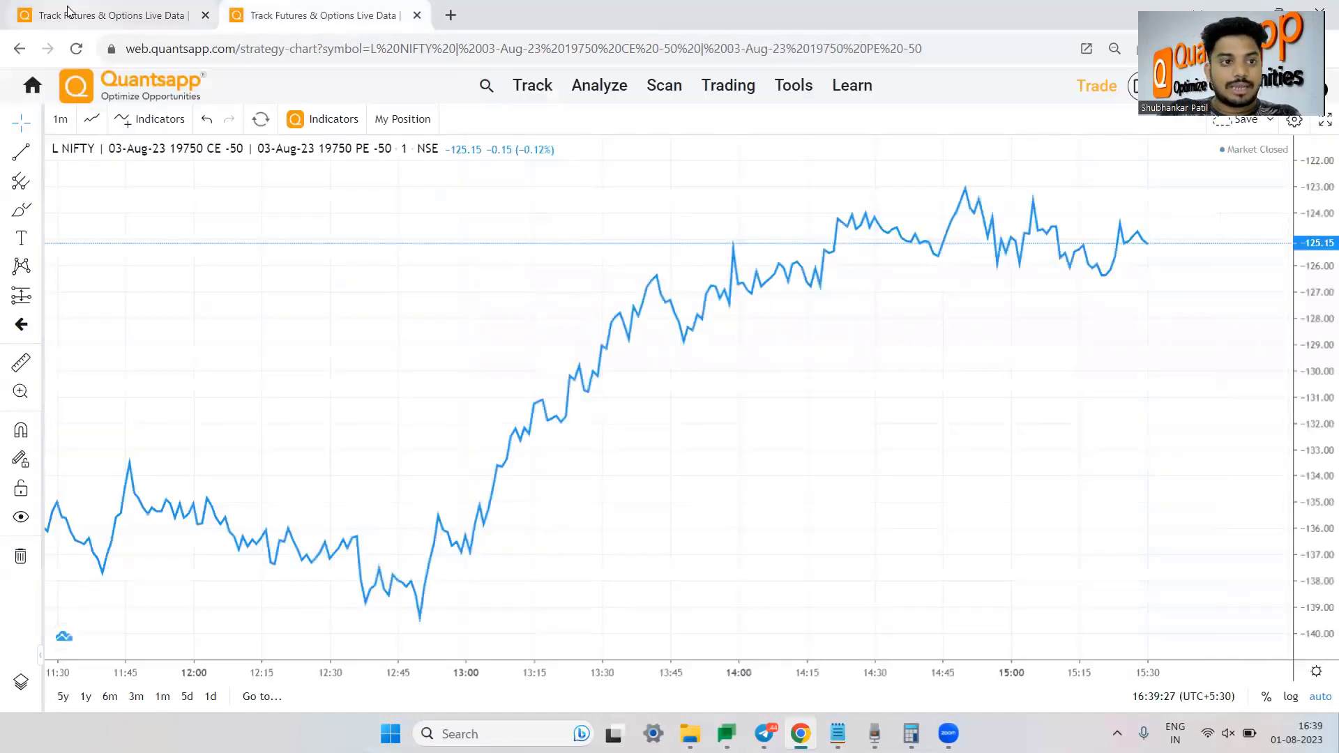
pyautogui.click(33, 85)
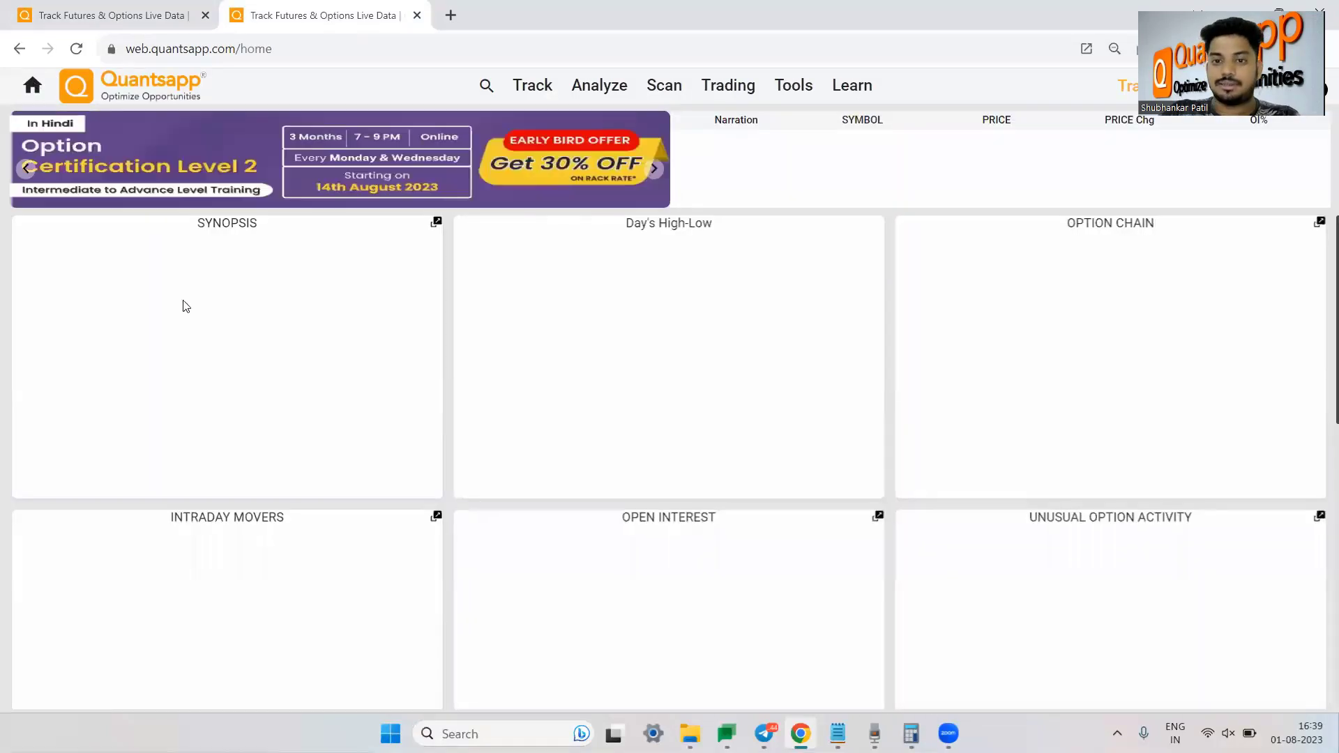